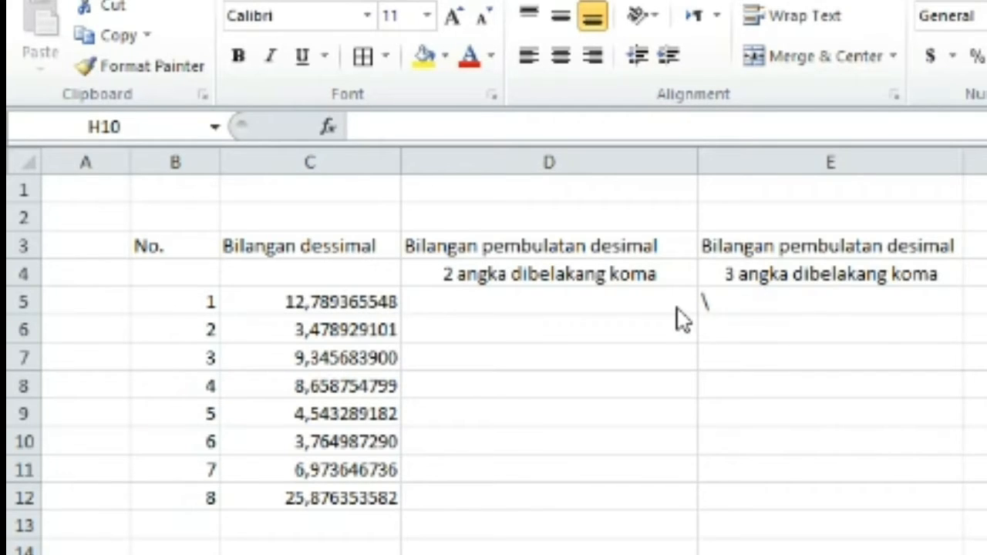
Enter the formula =ROUND(C5;2) in cell D5 to round the first decimal number to two places.
{"action": "left_click", "coordinate": [592, 305]}
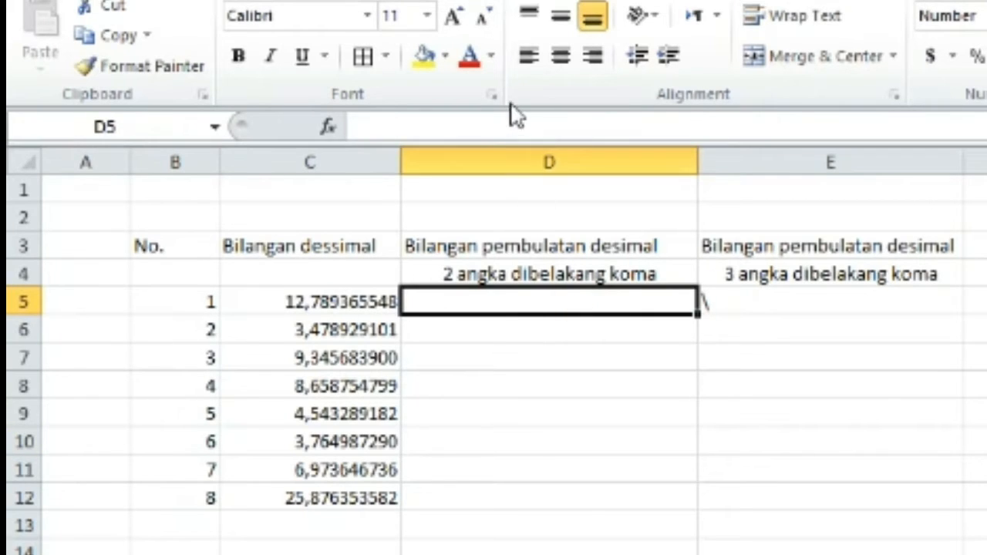
{"action": "left_click", "coordinate": [479, 126]}
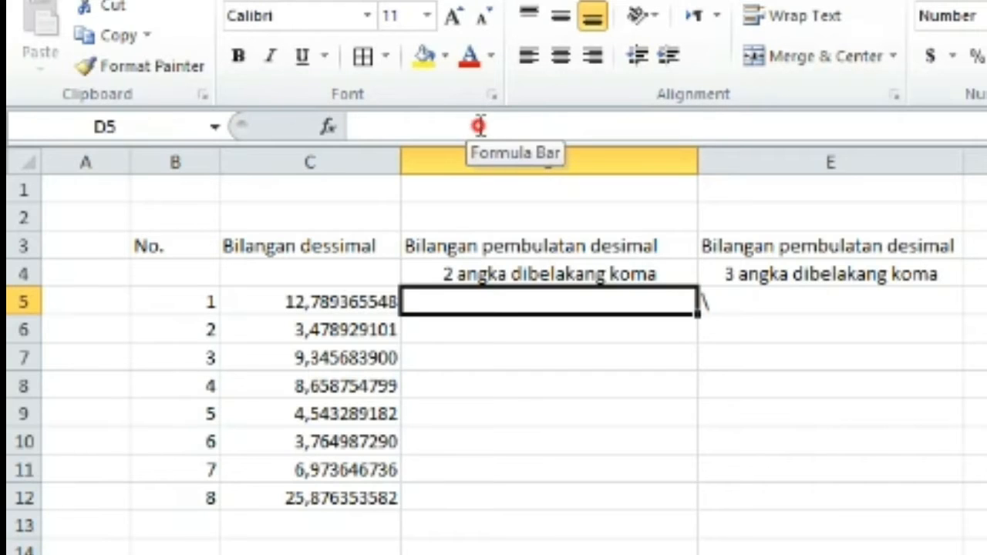
{"action": "type", "text": "="}
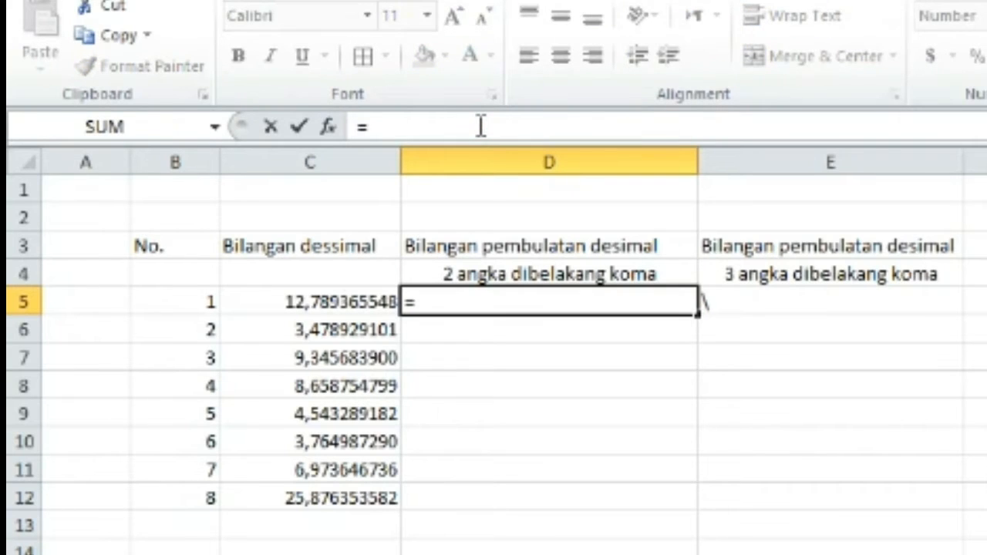
{"action": "type", "text": "ROUND"}
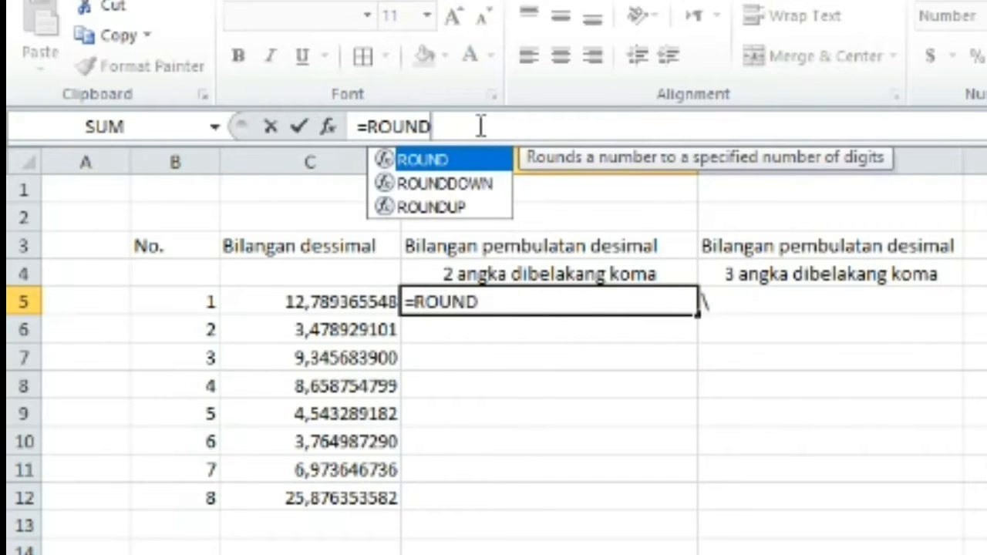
{"action": "type", "text": "("}
{"action": "left_click", "coordinate": [282, 301]}
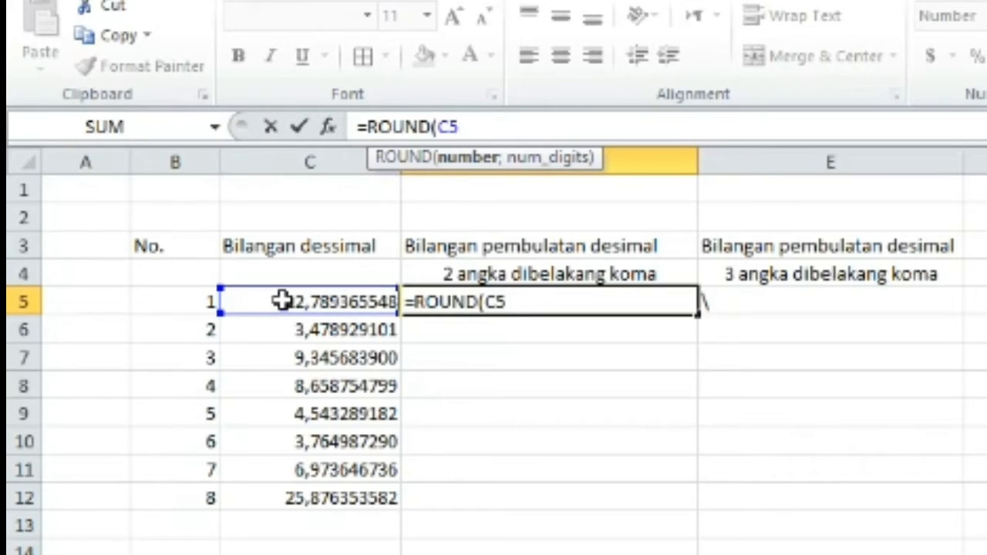
{"action": "type", "text": ";2"}
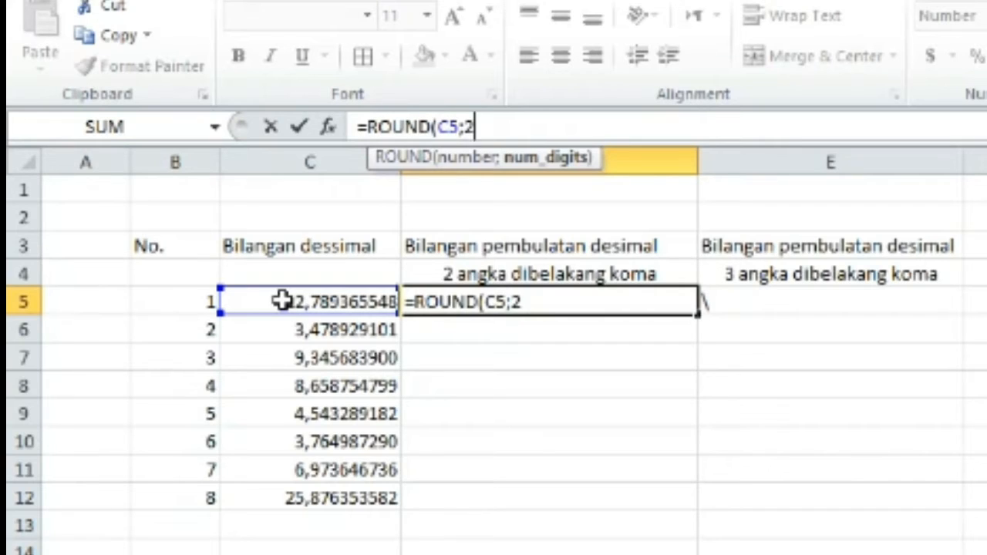
{"action": "type", "text": ")"}
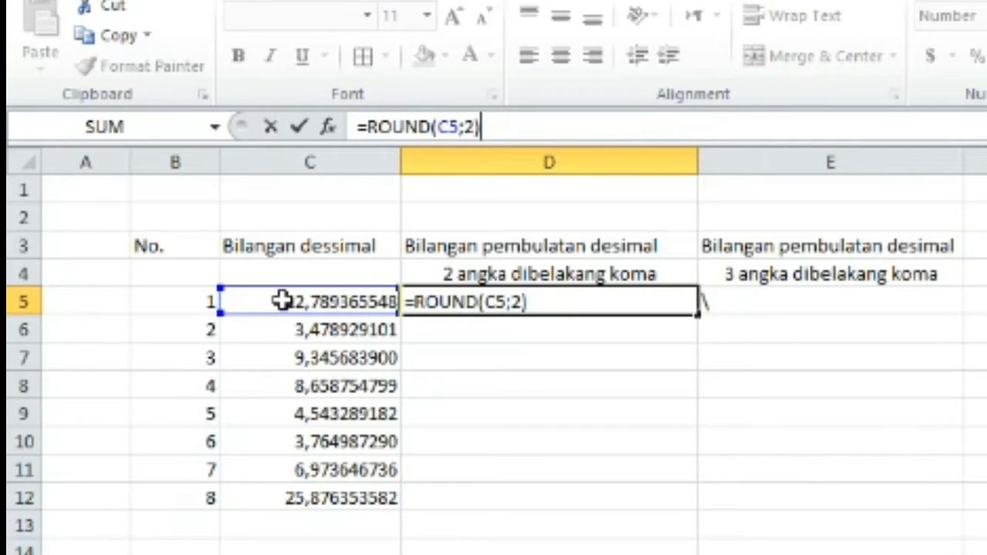
{"action": "key", "text": "Return"}
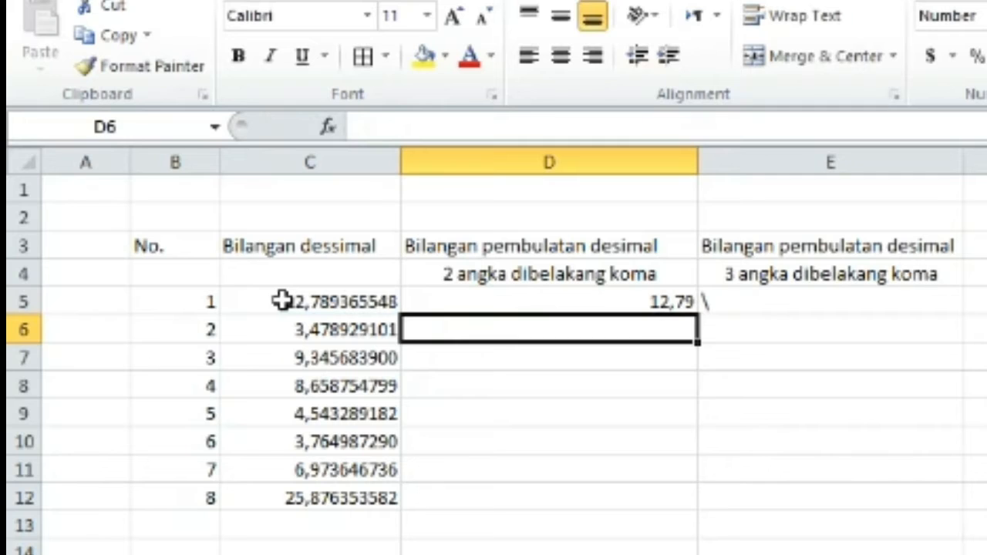
Replace the content of cell E5 with =ROUND(C5;3) to round the first decimal number to three places.
{"action": "key", "text": "Up"}
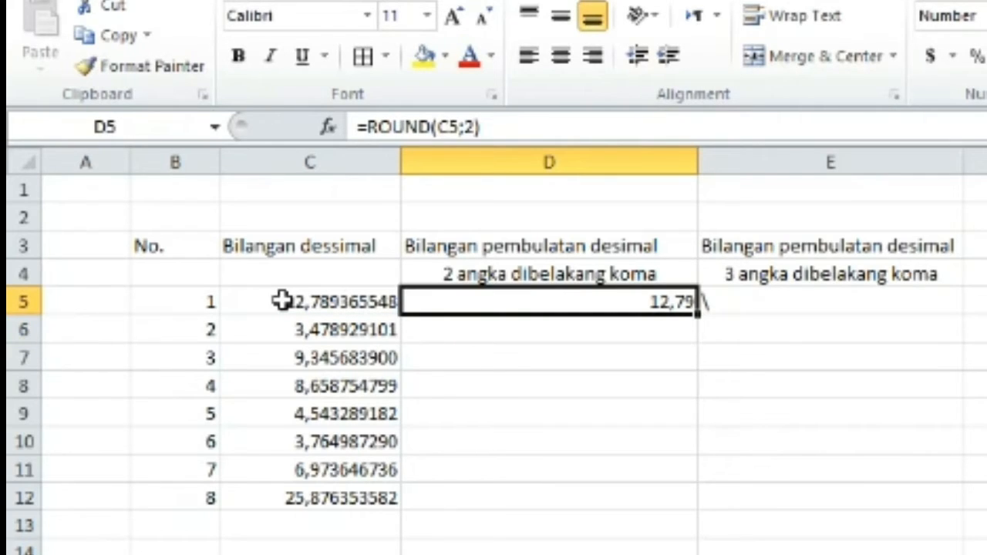
{"action": "key", "text": "Right"}
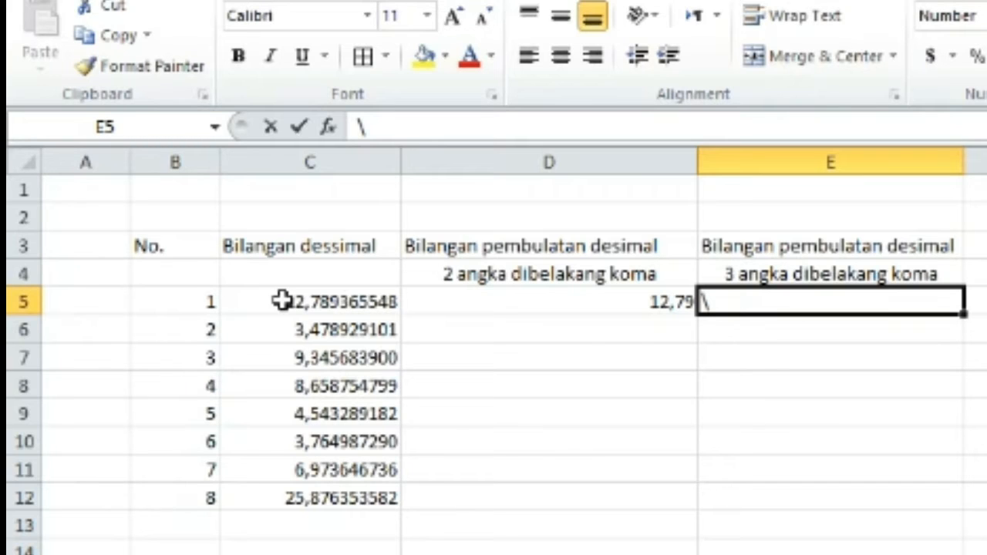
{"action": "type", "text": "=RO"}
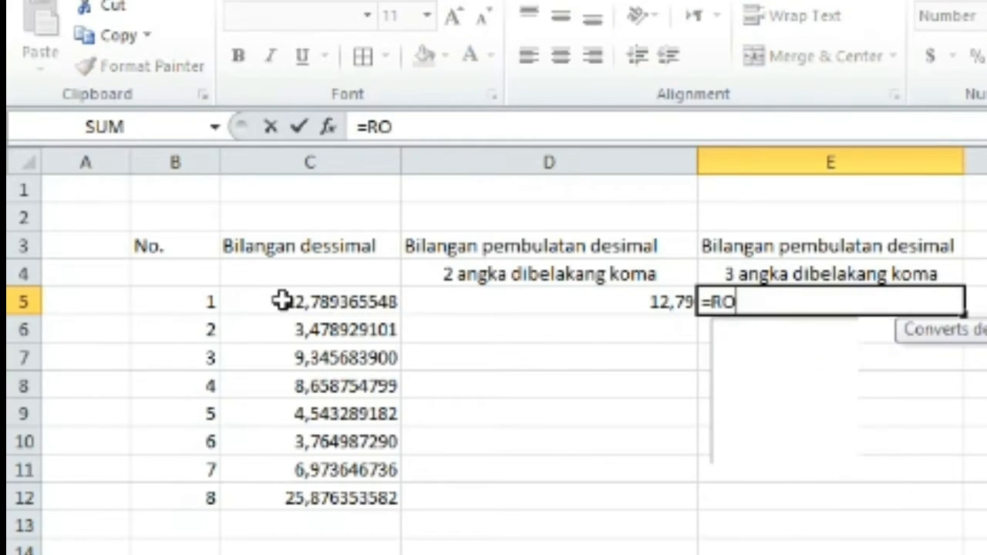
{"action": "type", "text": "UND("}
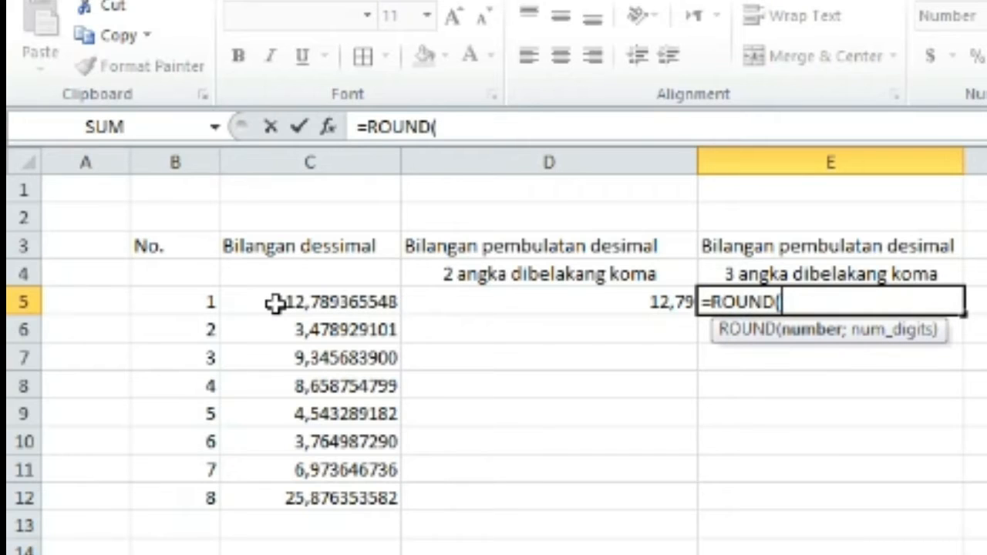
{"action": "type", "text": "C5"}
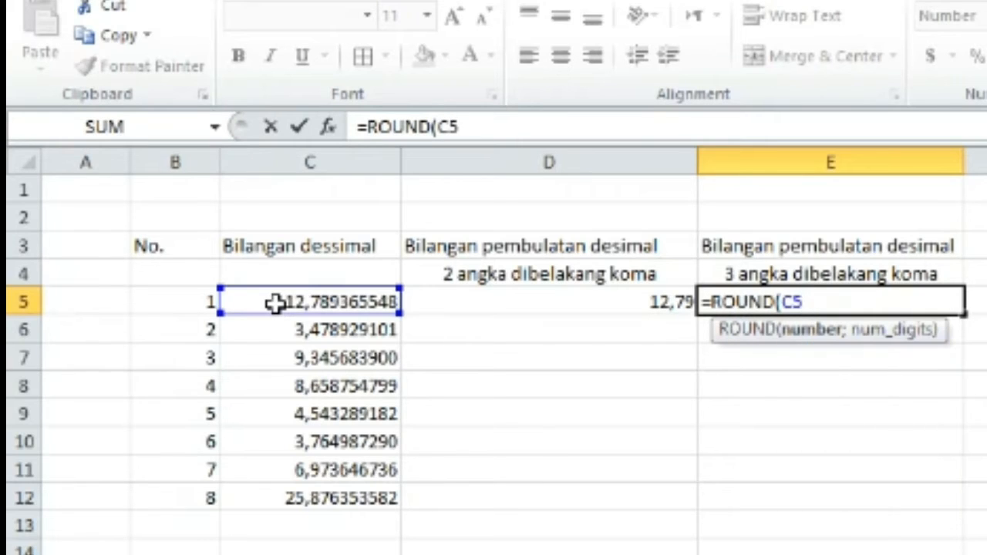
{"action": "type", "text": ";"}
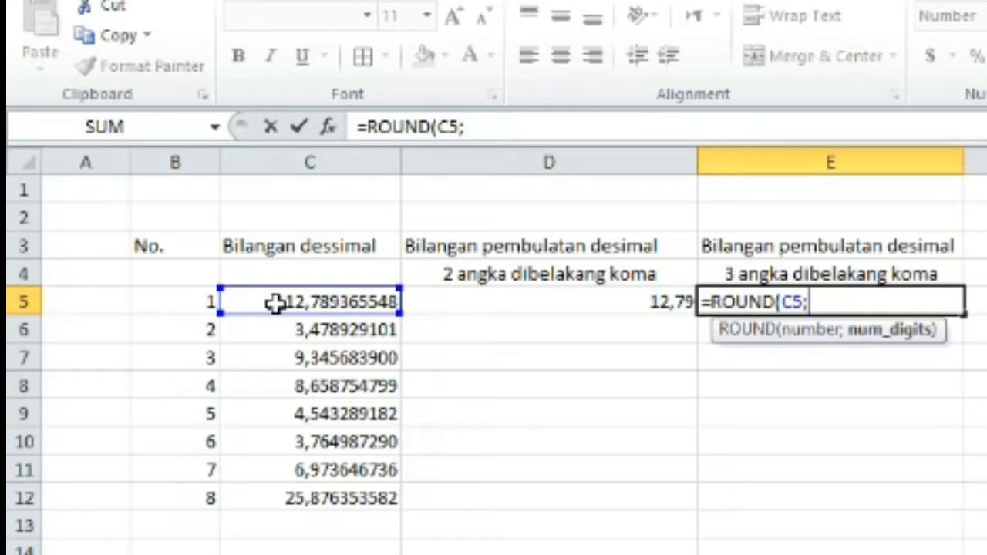
{"action": "type", "text": "3)"}
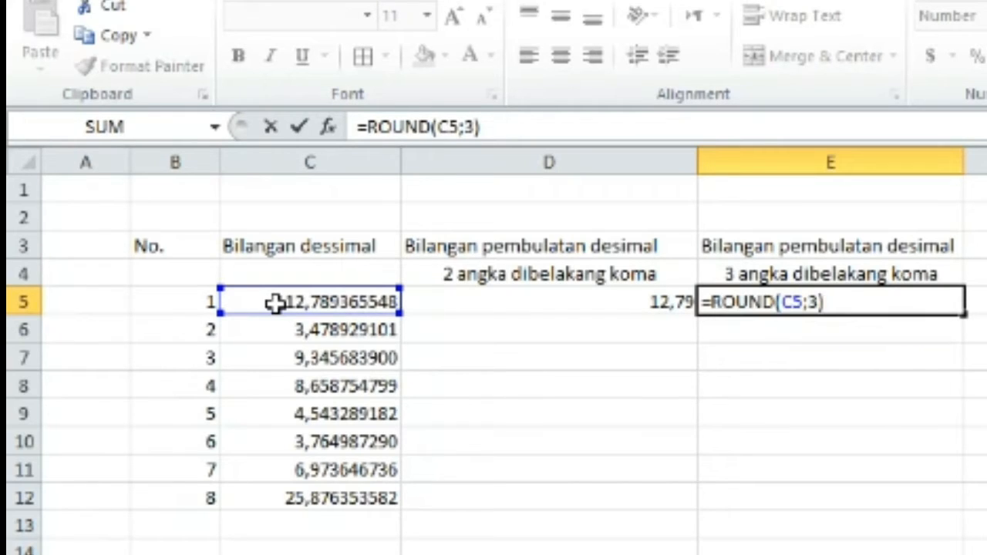
{"action": "key", "text": "Return"}
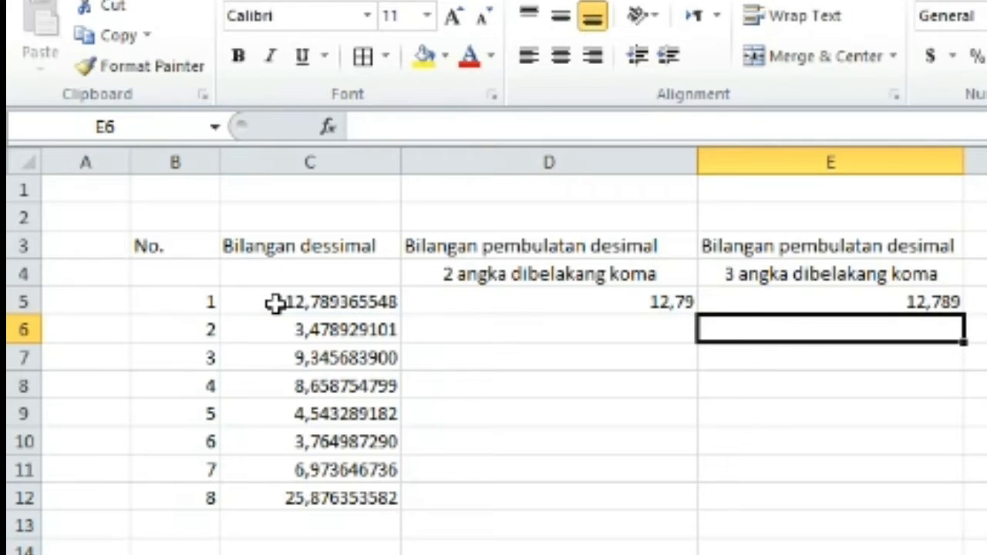
Enter the formula =ROUND(C6;2) in cell D6 to round the second decimal number to two places.
{"action": "key", "text": "Up"}
{"action": "key", "text": "Left"}
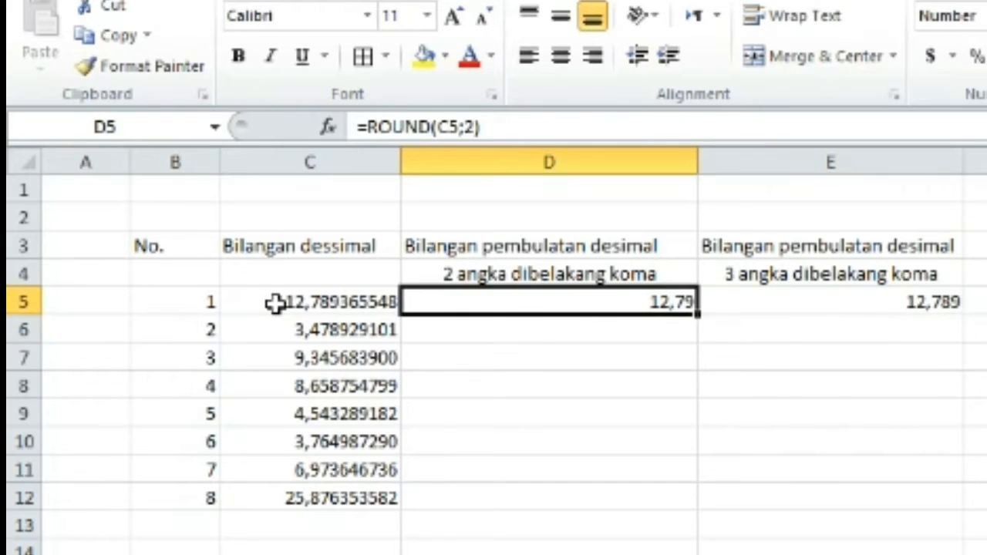
{"action": "key", "text": "Down"}
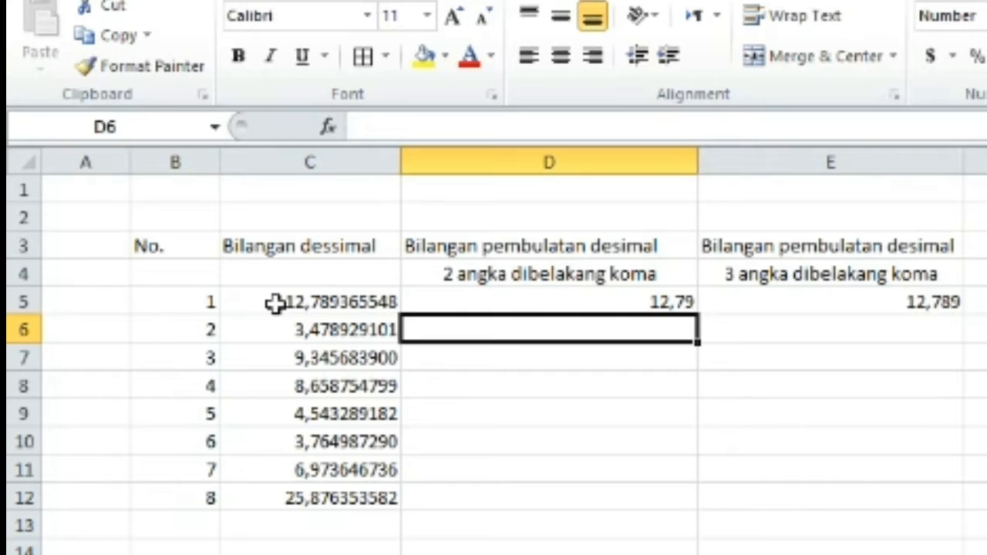
{"action": "type", "text": "="}
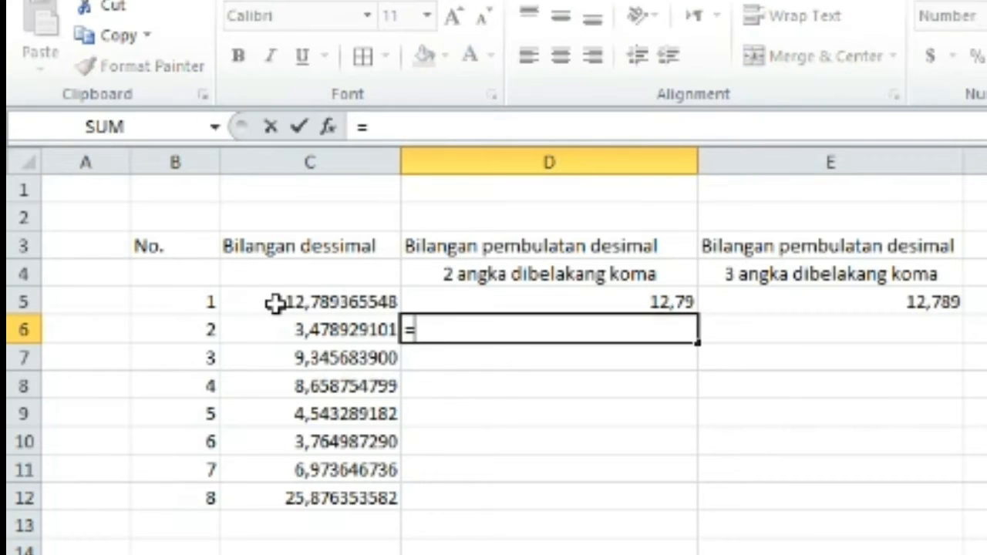
{"action": "type", "text": "ROUND"}
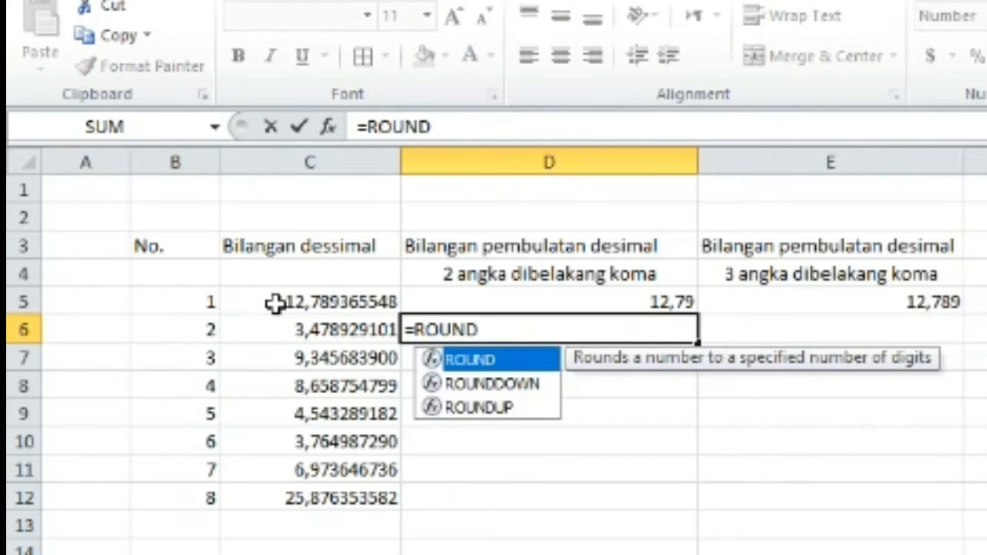
{"action": "type", "text": "C8"}
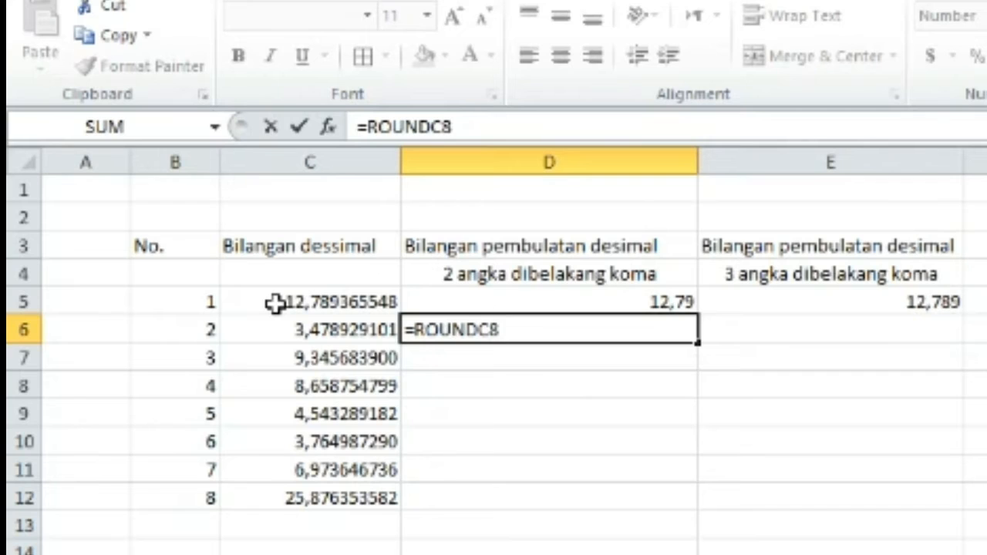
{"action": "key", "text": "BackSpace"}
{"action": "key", "text": "BackSpace"}
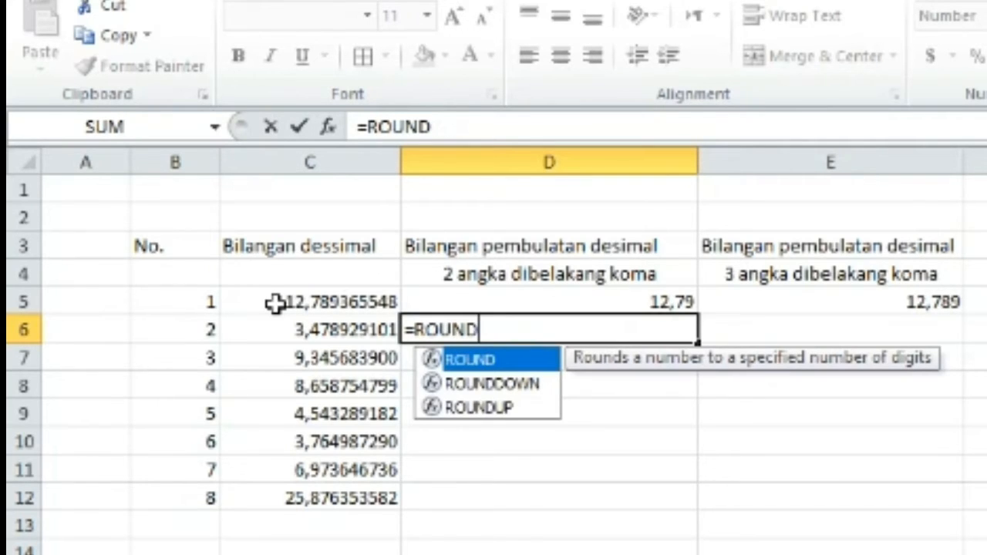
{"action": "type", "text": "("}
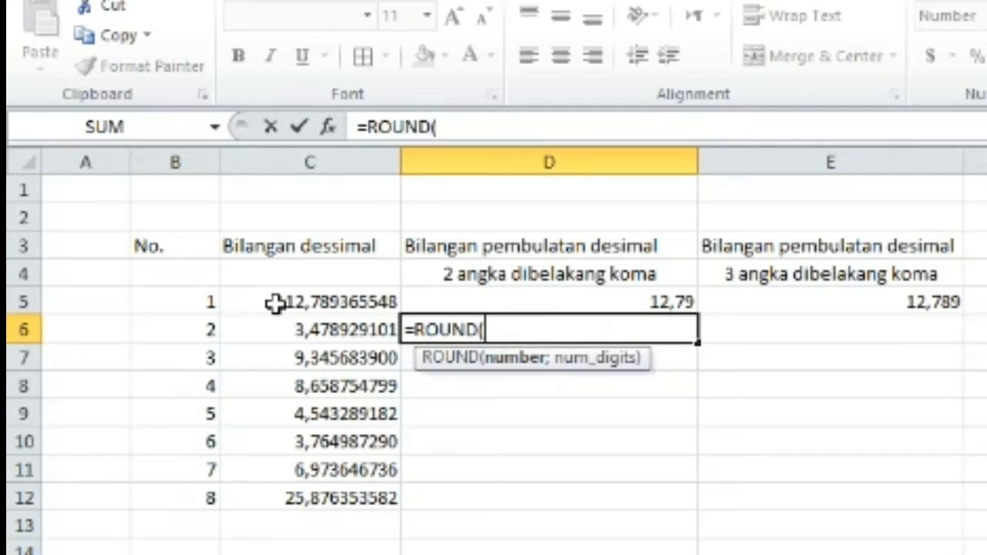
{"action": "type", "text": "C6"}
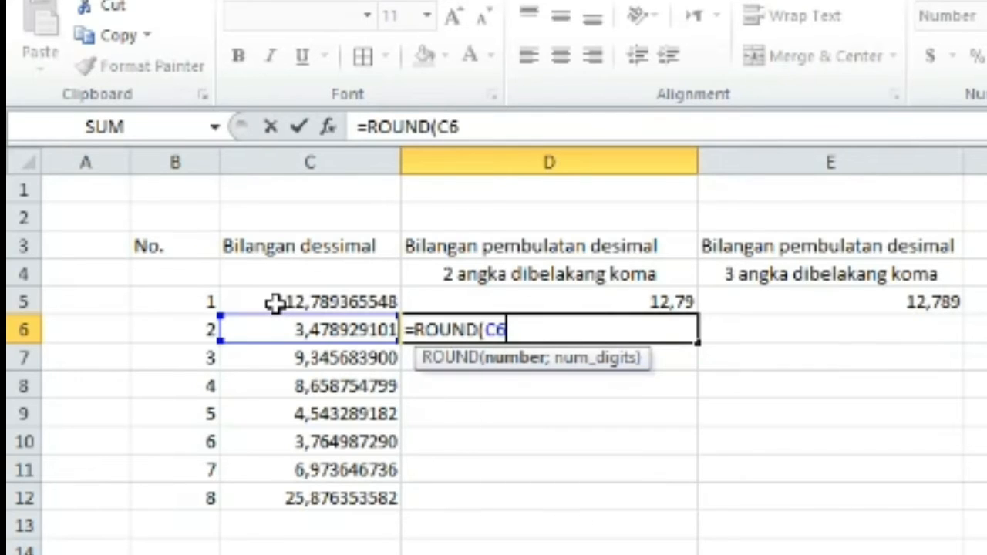
{"action": "type", "text": ";"}
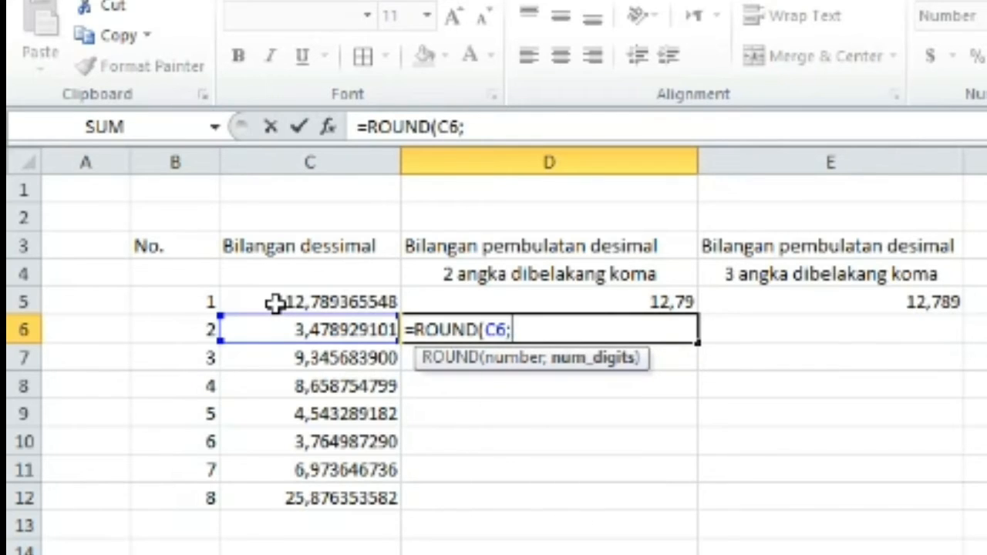
{"action": "type", "text": "2)"}
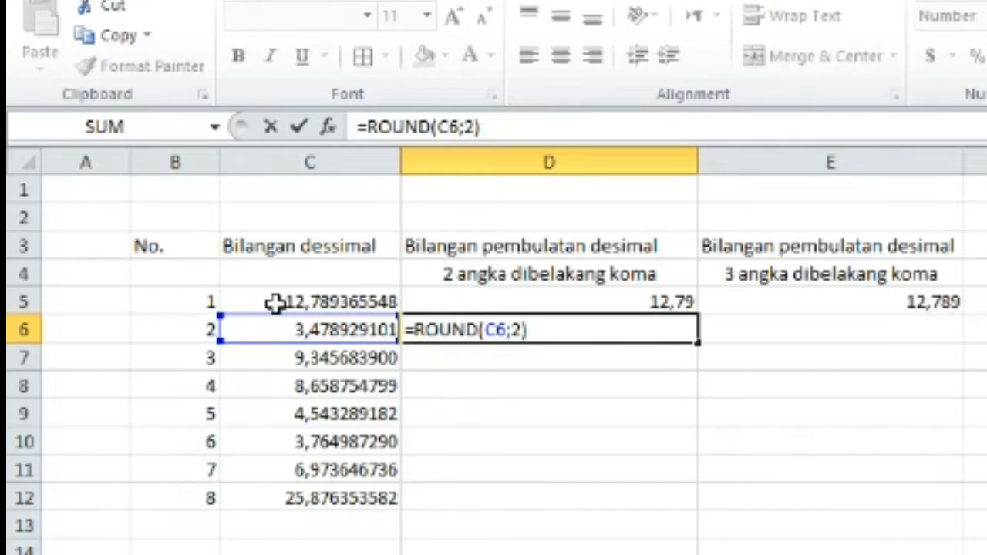
{"action": "key", "text": "Return"}
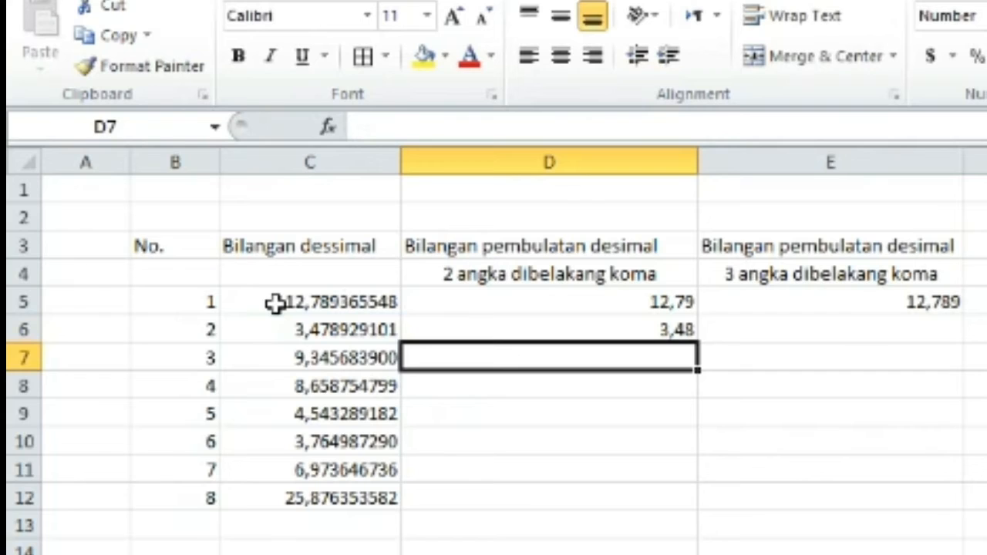
{"action": "key", "text": "Right"}
{"action": "key", "text": "Up"}
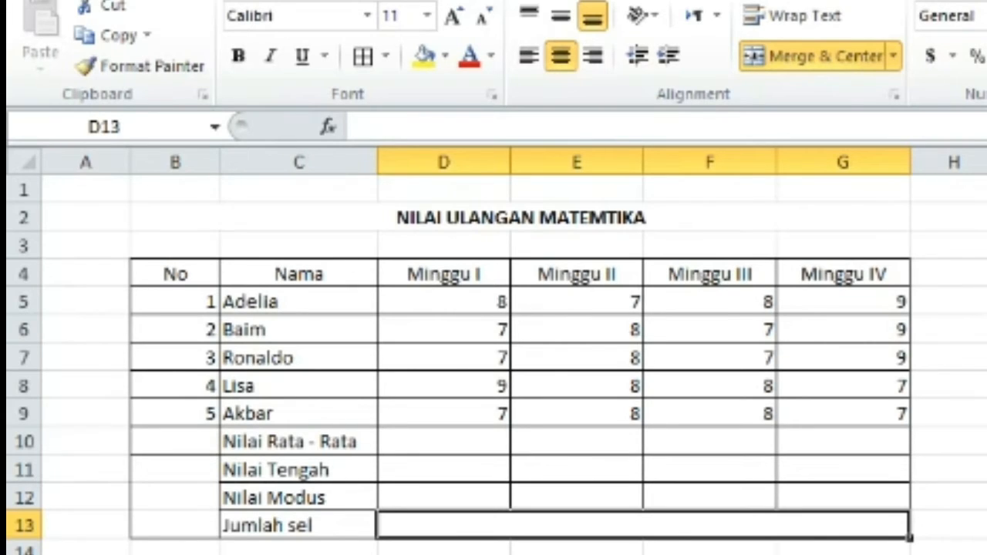
{"action": "left_click", "coordinate": [576, 497]}
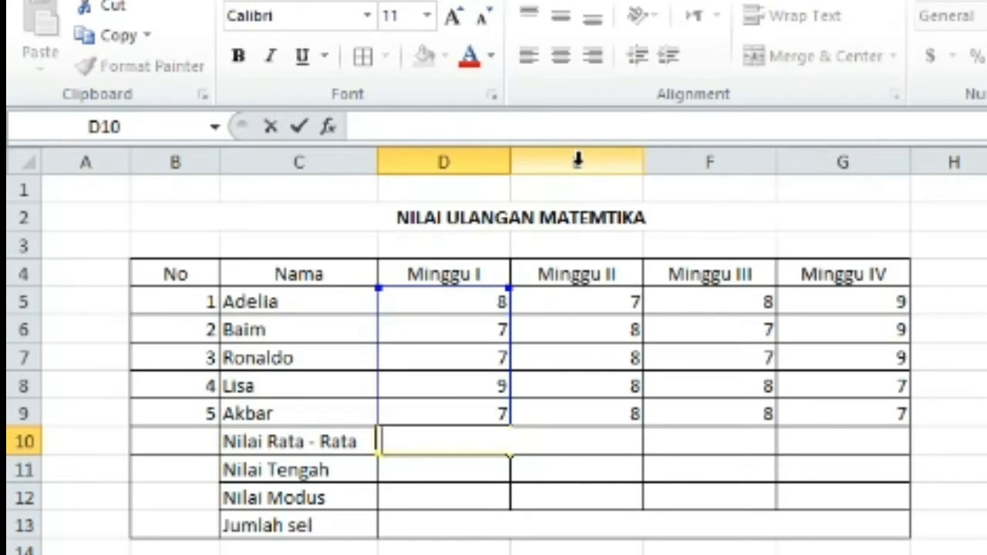
Enter the formula =average(d5:d9) in cell D10 to calculate the average of the Minggu I scores.
{"action": "type", "text": "=a"}
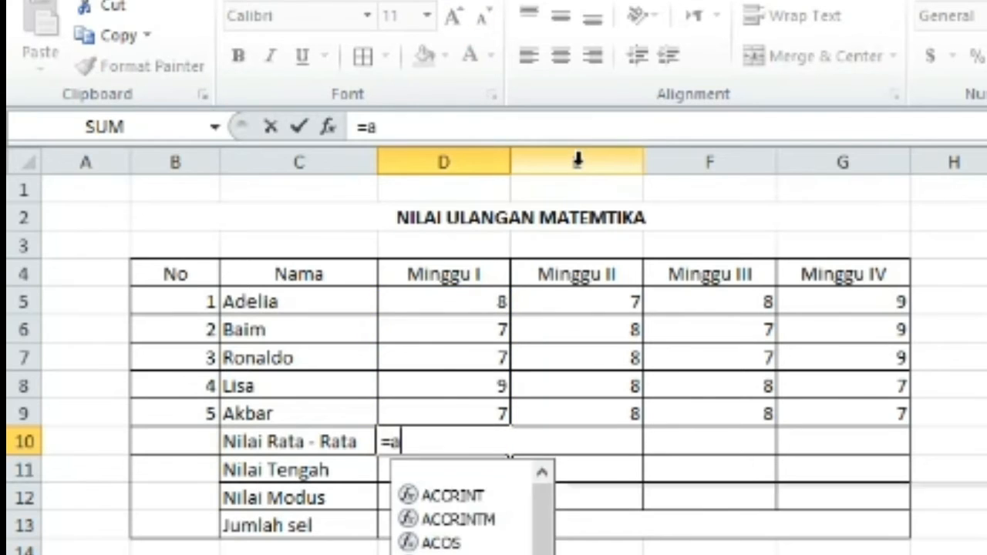
{"action": "type", "text": "verage"}
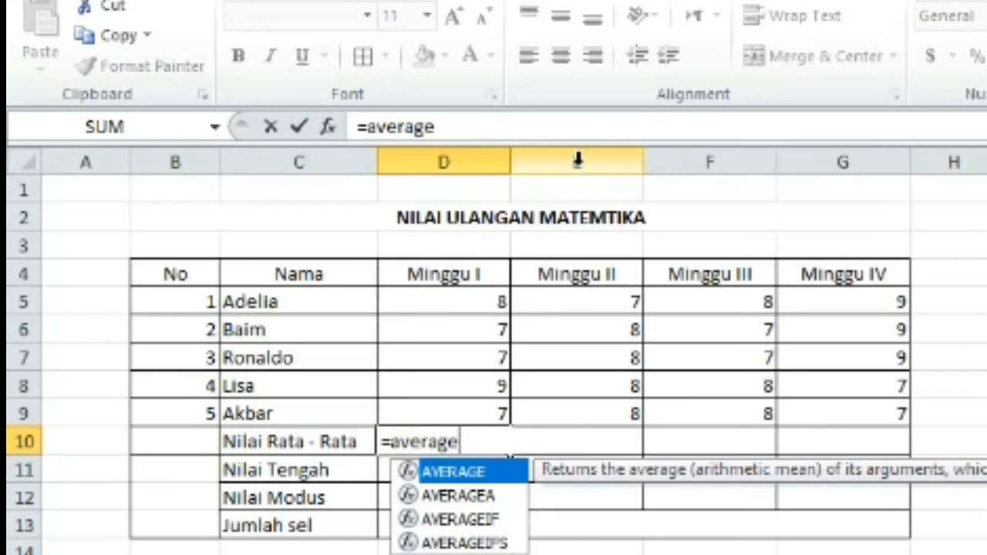
{"action": "type", "text": "("}
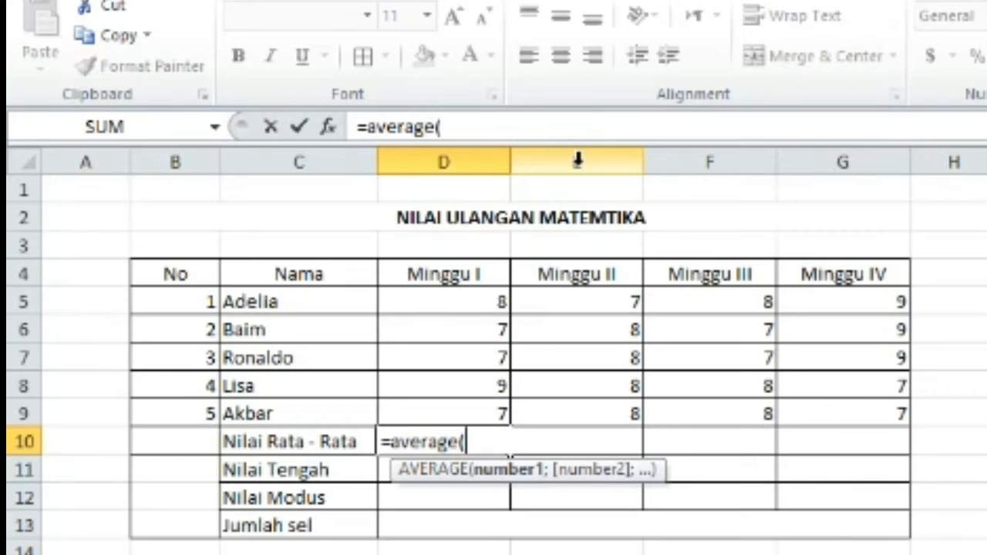
{"action": "type", "text": "d"}
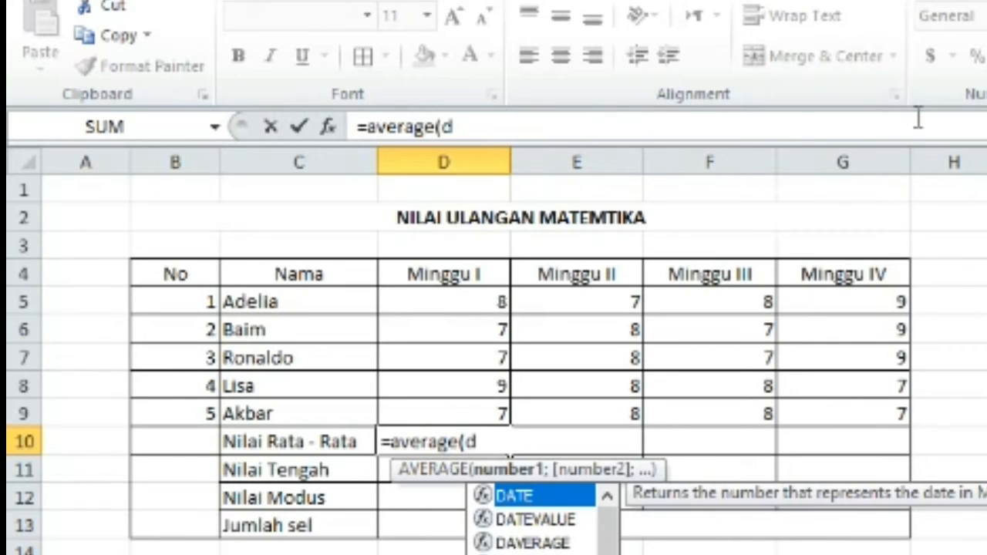
{"action": "type", "text": "5"}
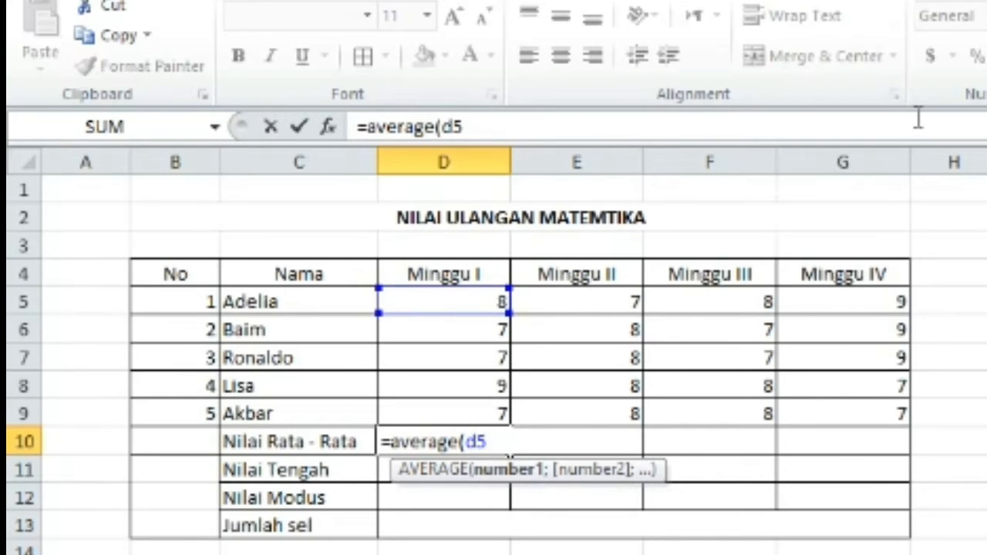
{"action": "type", "text": ":d"}
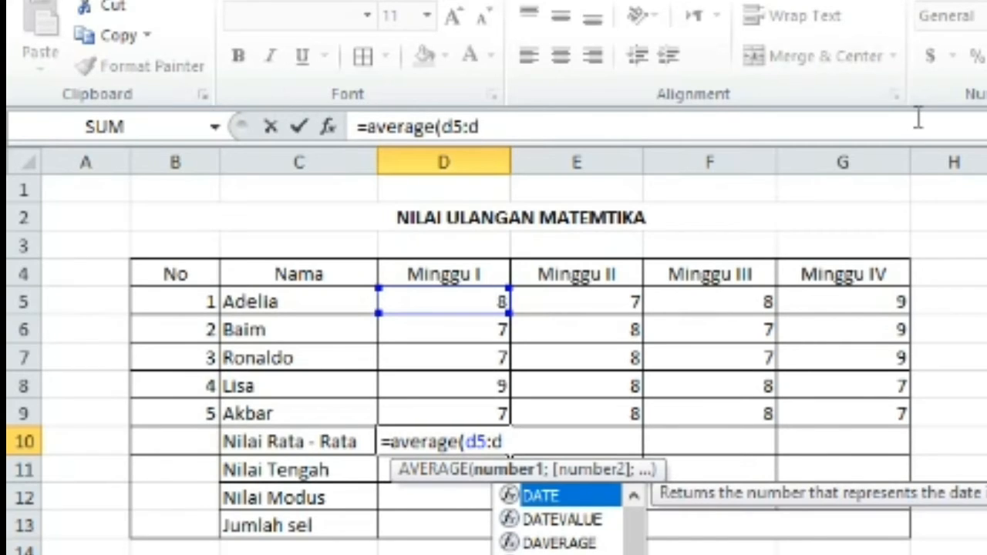
{"action": "type", "text": "9"}
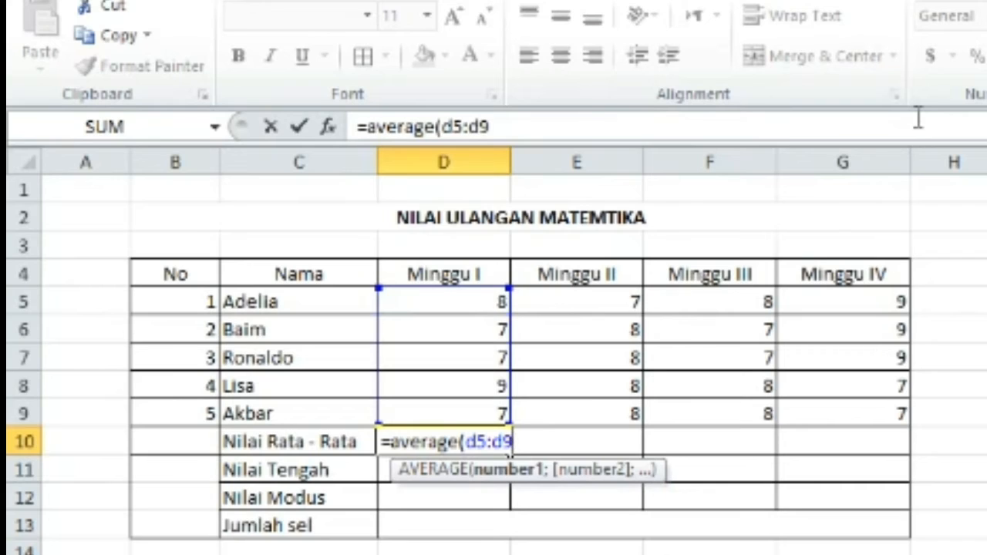
{"action": "type", "text": ")"}
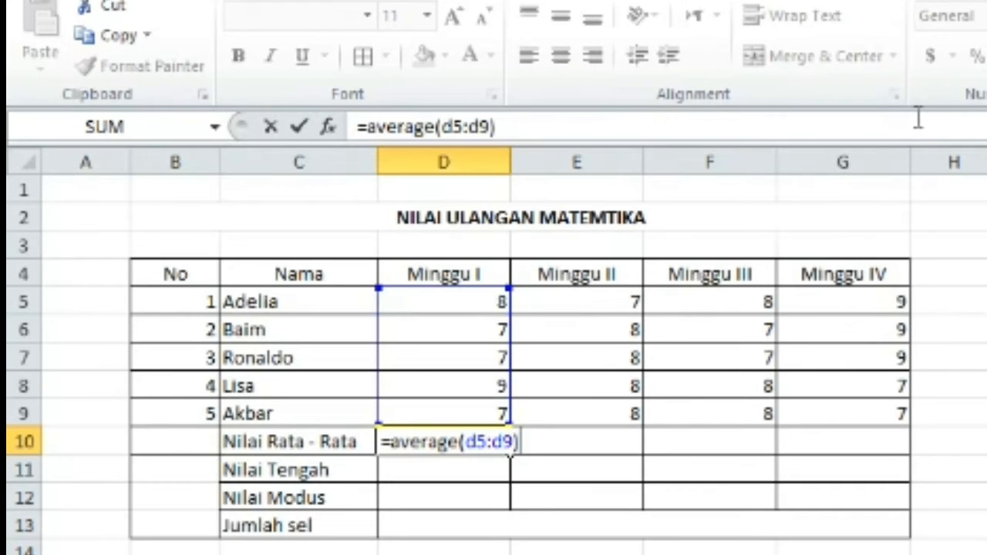
{"action": "key", "text": "Return"}
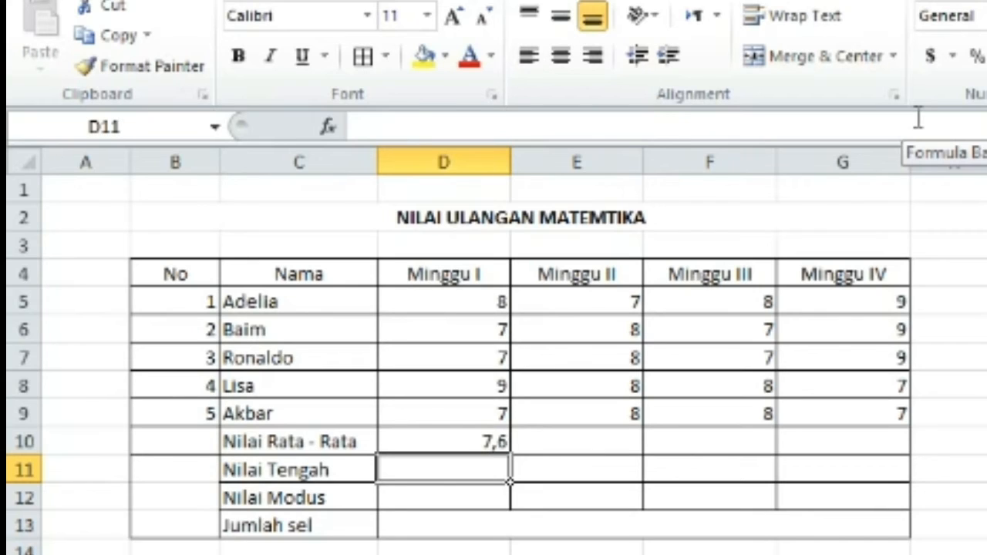
Enter the formula =median(d5:d9) in cell D11 to find the median of the Minggu I scores.
{"action": "type", "text": "="}
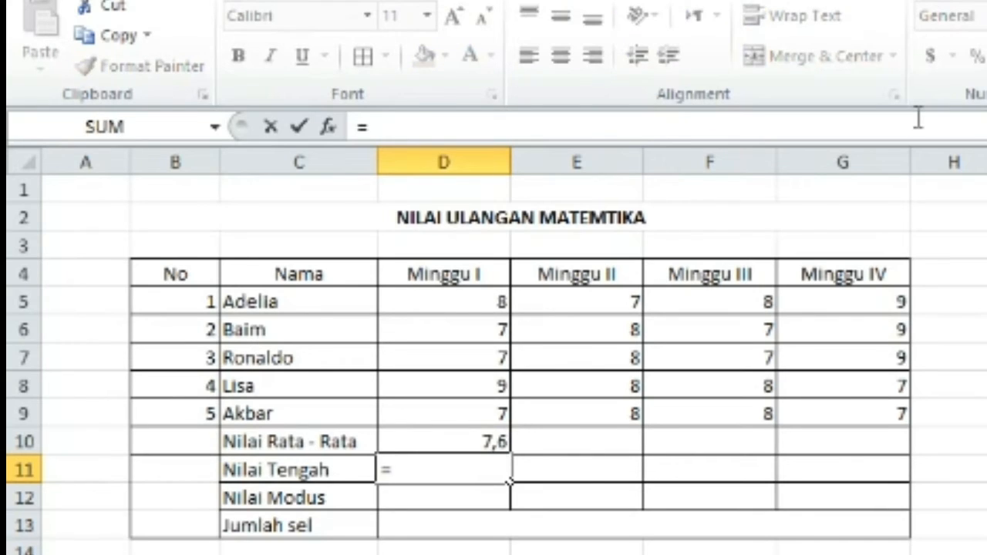
{"action": "type", "text": "med"}
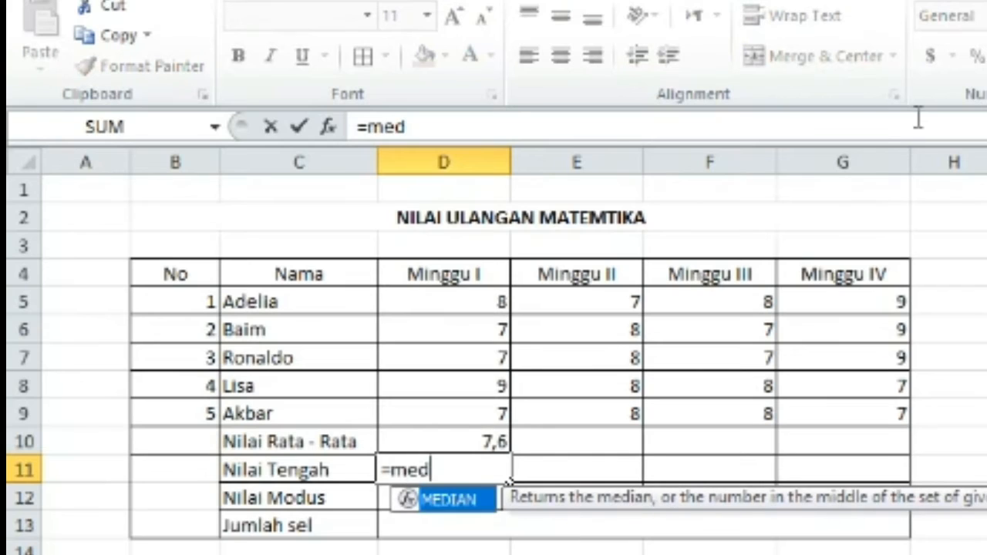
{"action": "type", "text": "ian"}
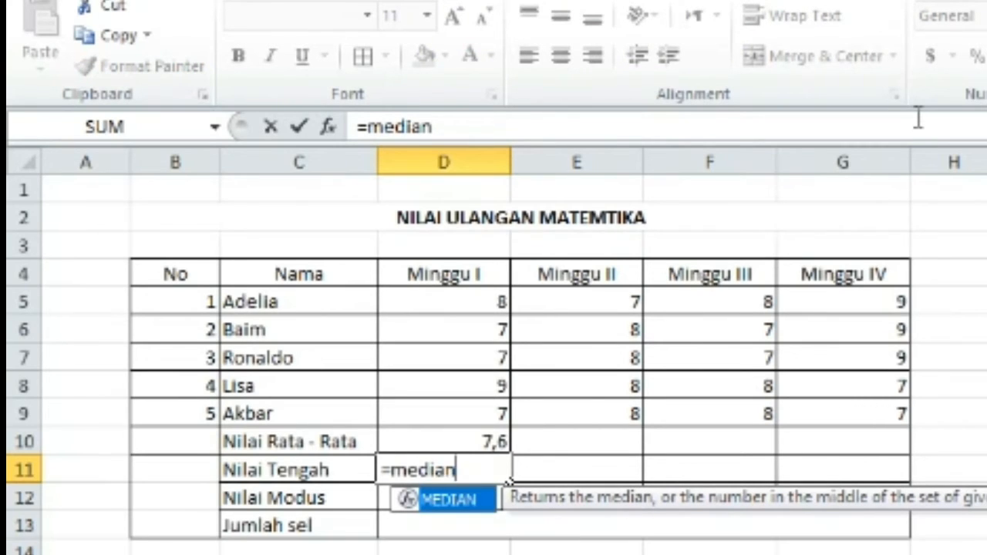
{"action": "type", "text": "("}
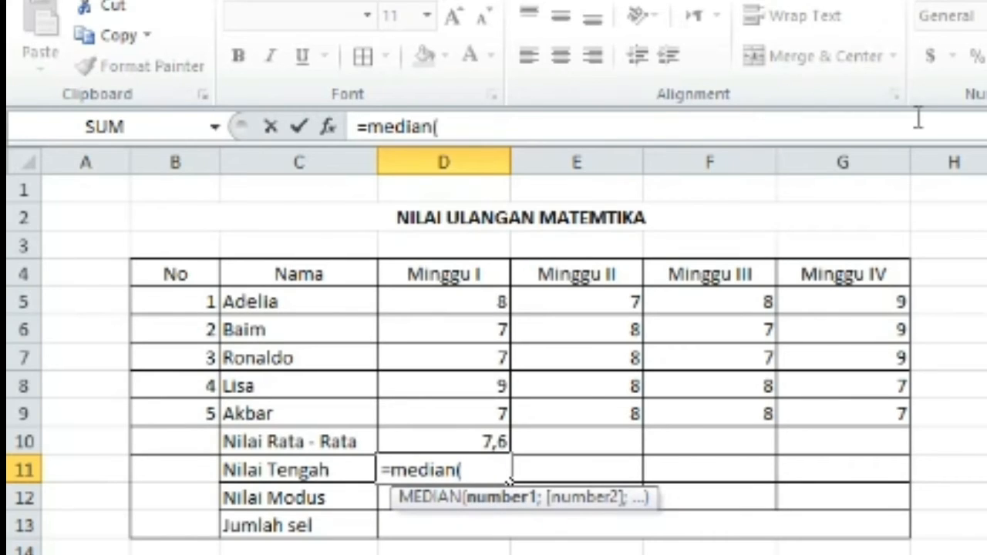
{"action": "type", "text": "d"}
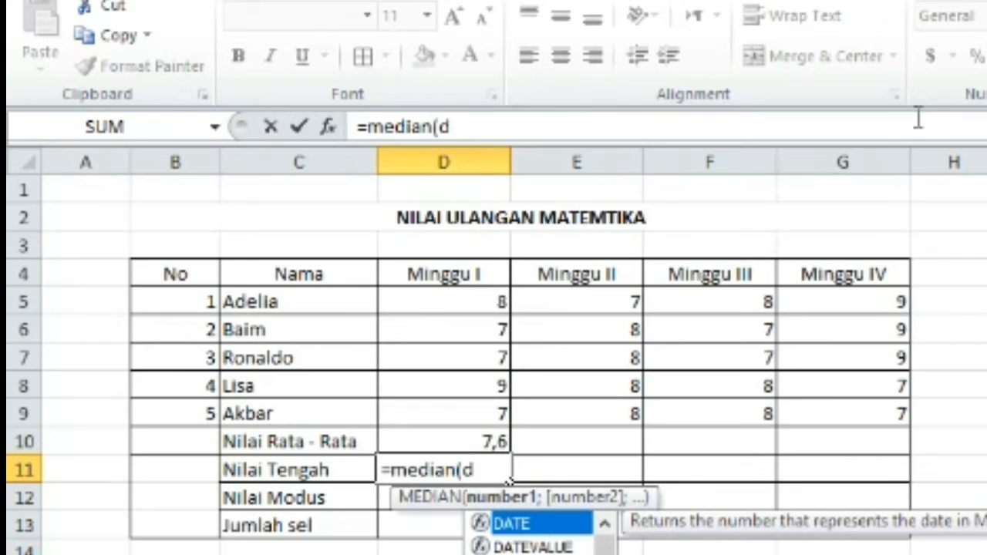
{"action": "type", "text": "5"}
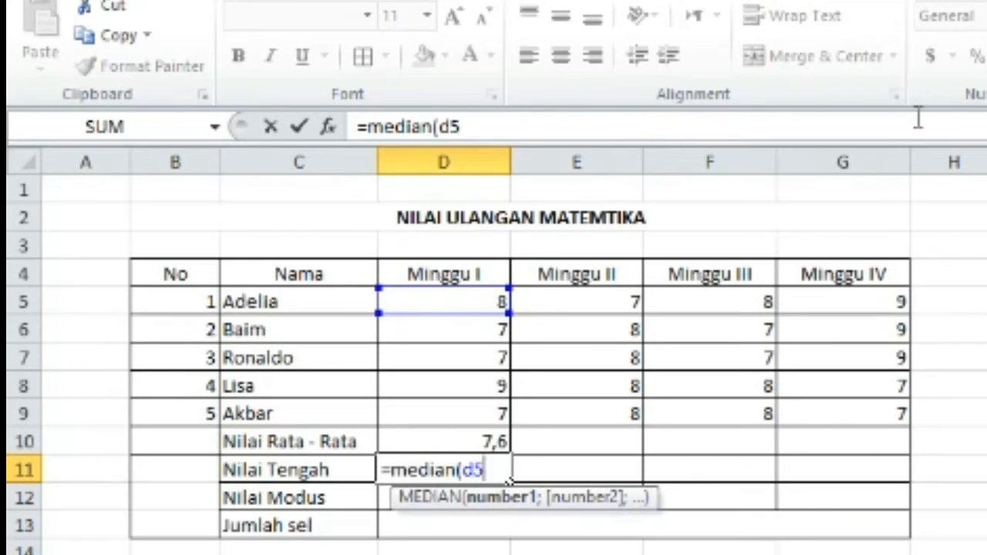
{"action": "type", "text": ":"}
{"action": "type", "text": "d9"}
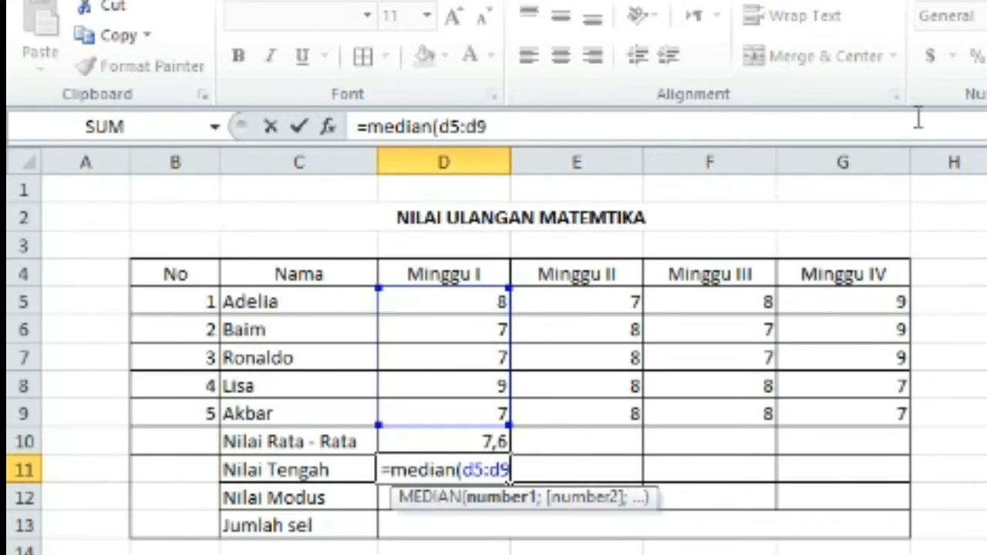
{"action": "key", "text": "BackSpace"}
{"action": "key", "text": "BackSpace"}
{"action": "key", "text": "BackSpace"}
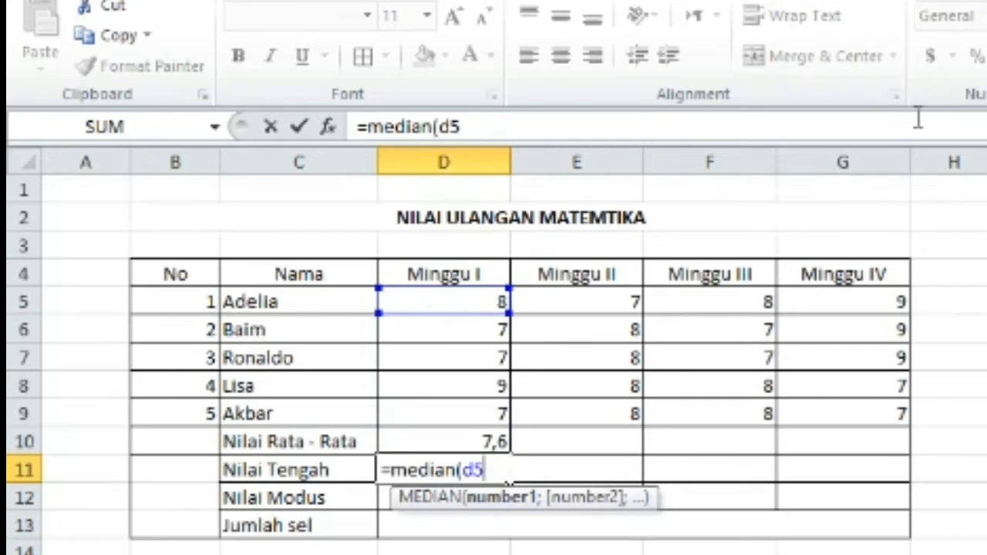
{"action": "type", "text": ":d"}
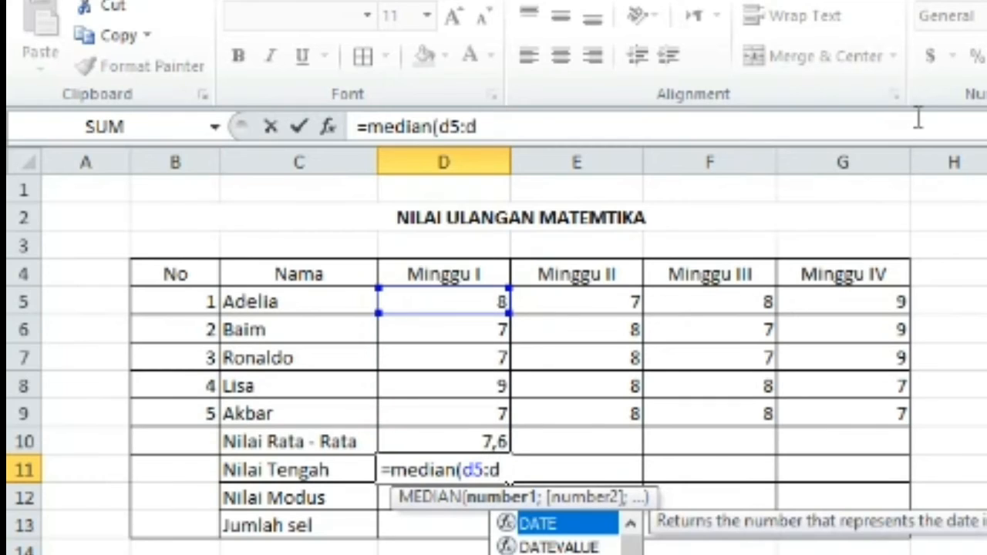
{"action": "type", "text": "9"}
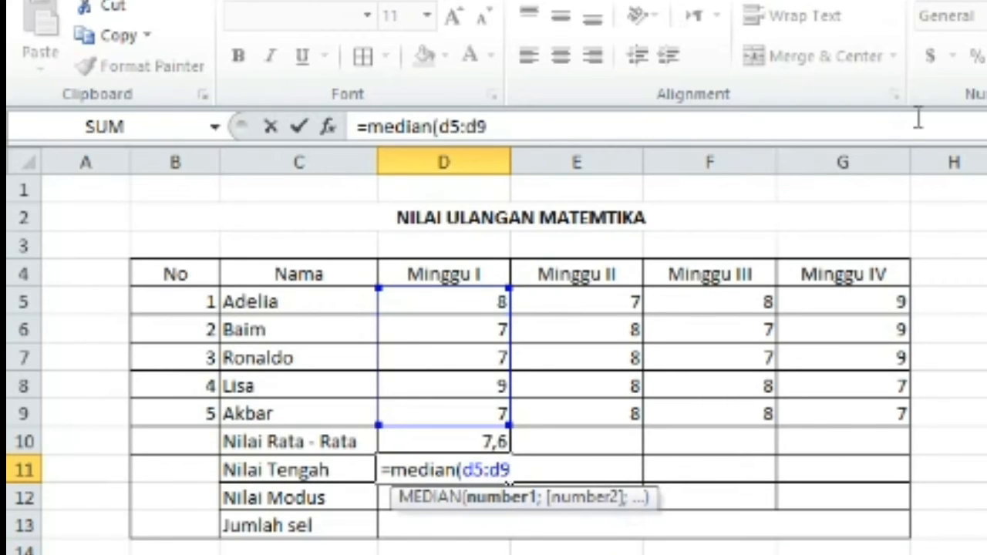
{"action": "type", "text": ")"}
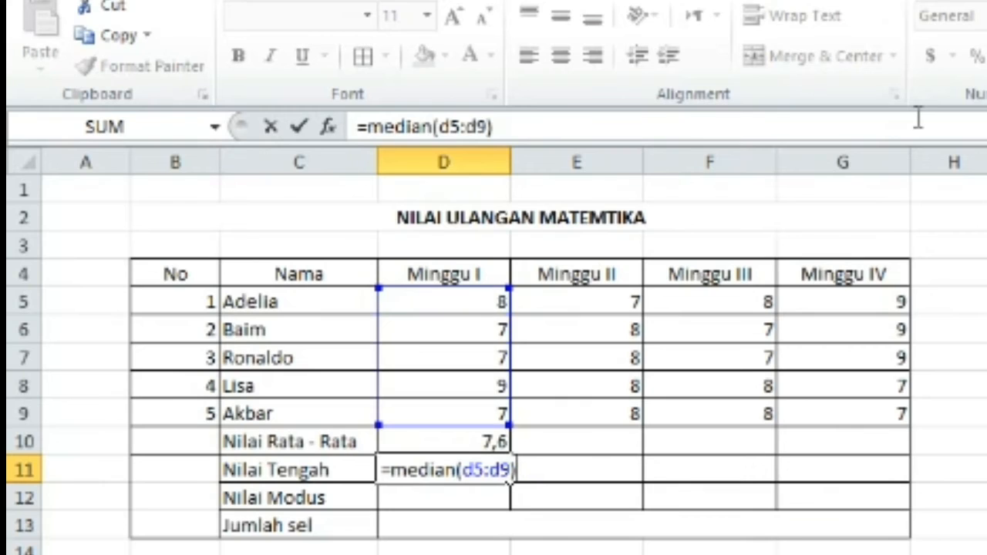
{"action": "key", "text": "Return"}
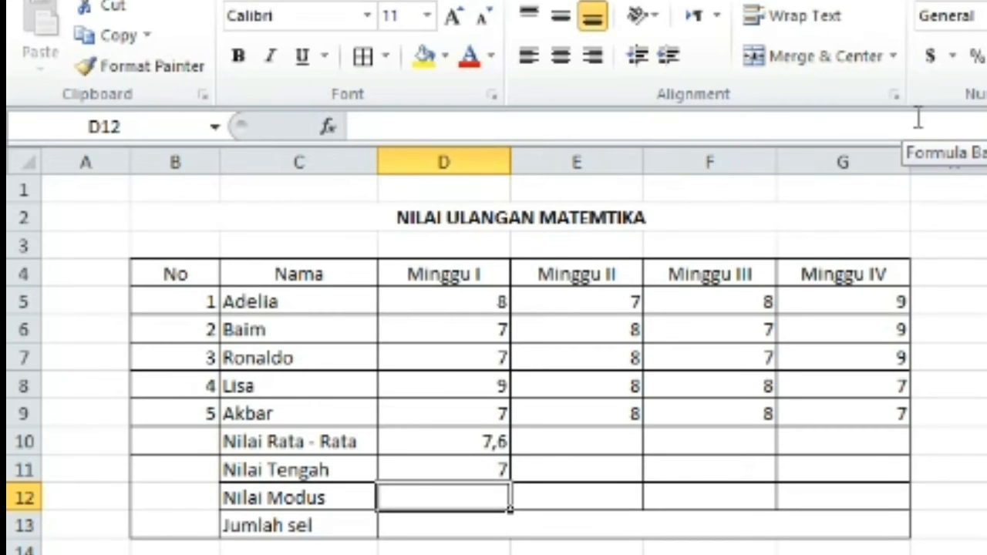
Enter the formula =mode(d5:d9) in cell D12 to find the most frequent Minggu I score.
{"action": "type", "text": "="}
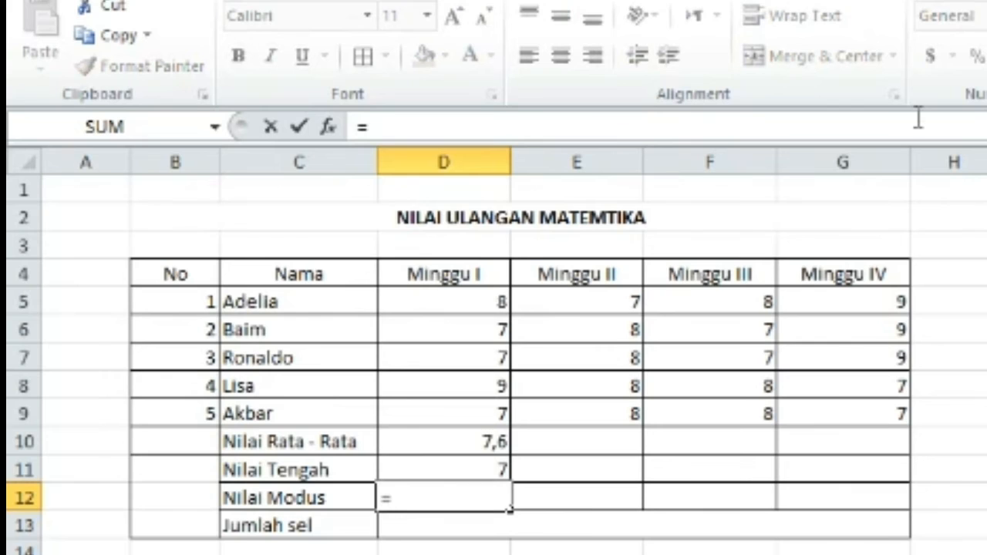
{"action": "type", "text": "mode"}
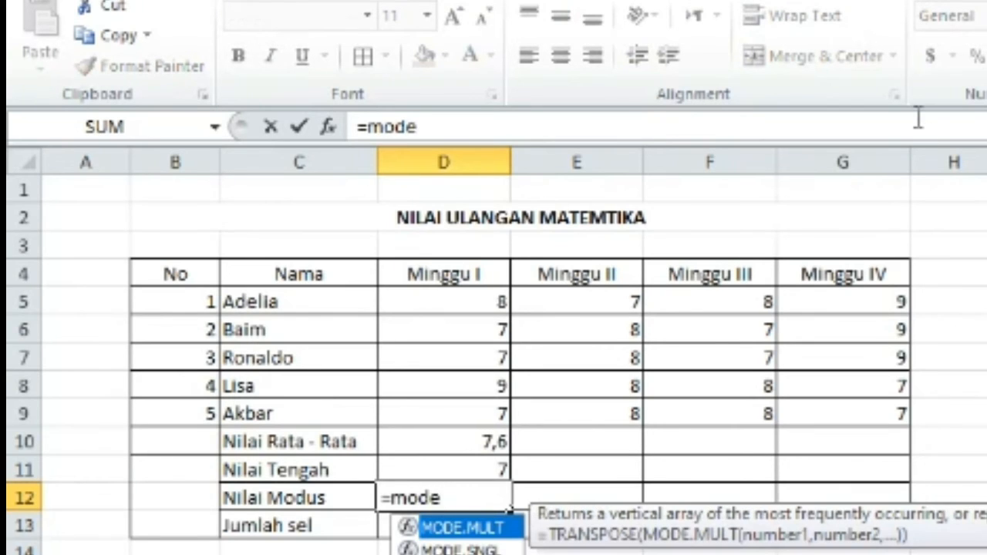
{"action": "type", "text": "("}
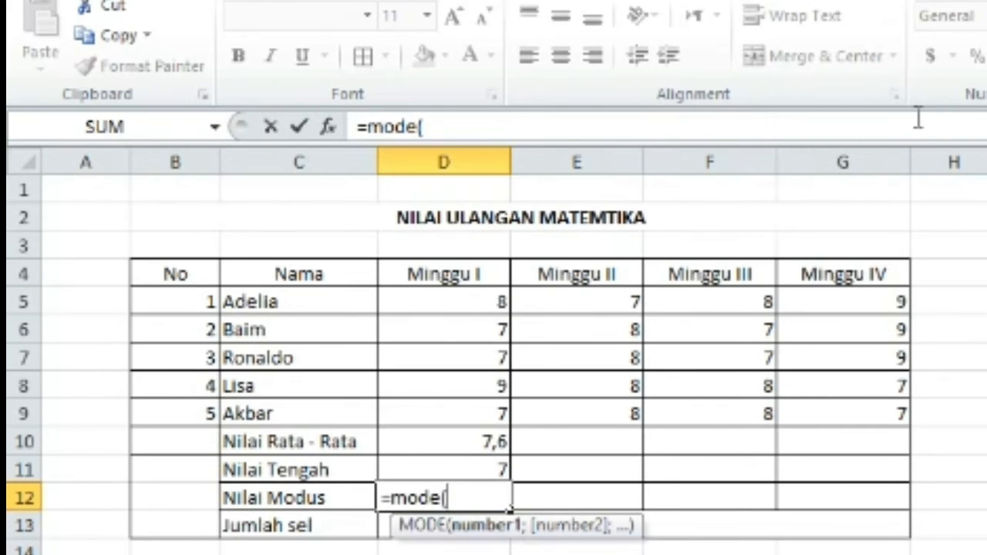
{"action": "type", "text": "d"}
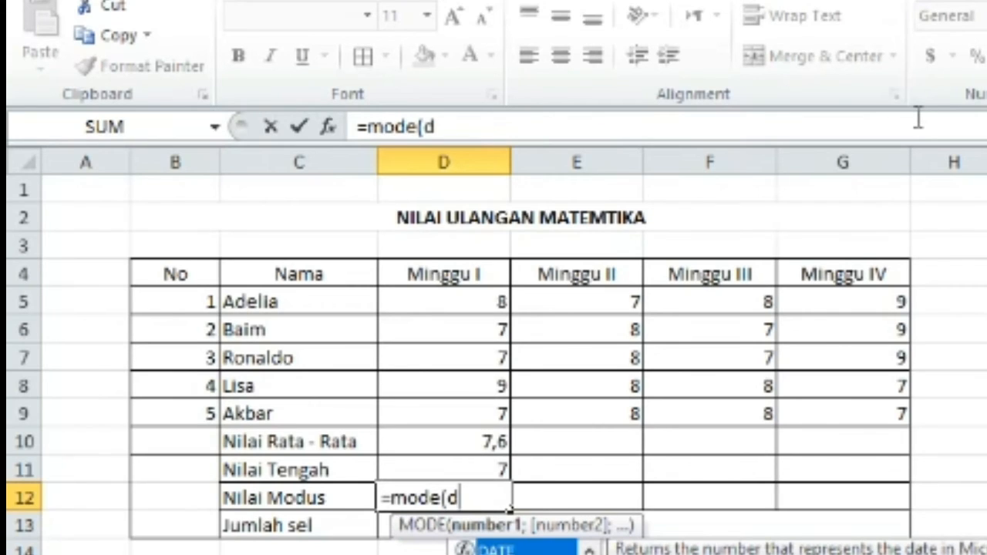
{"action": "type", "text": "5"}
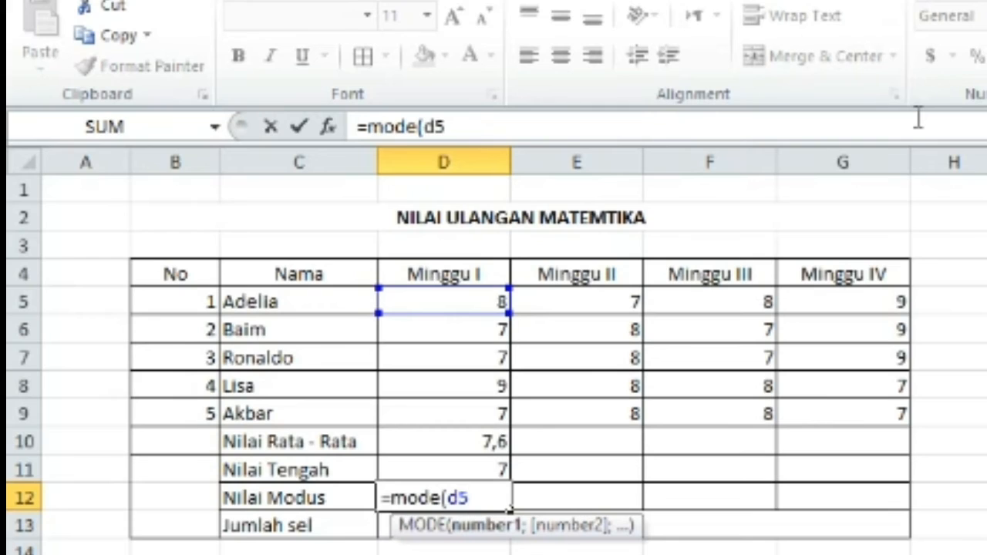
{"action": "type", "text": ":d9"}
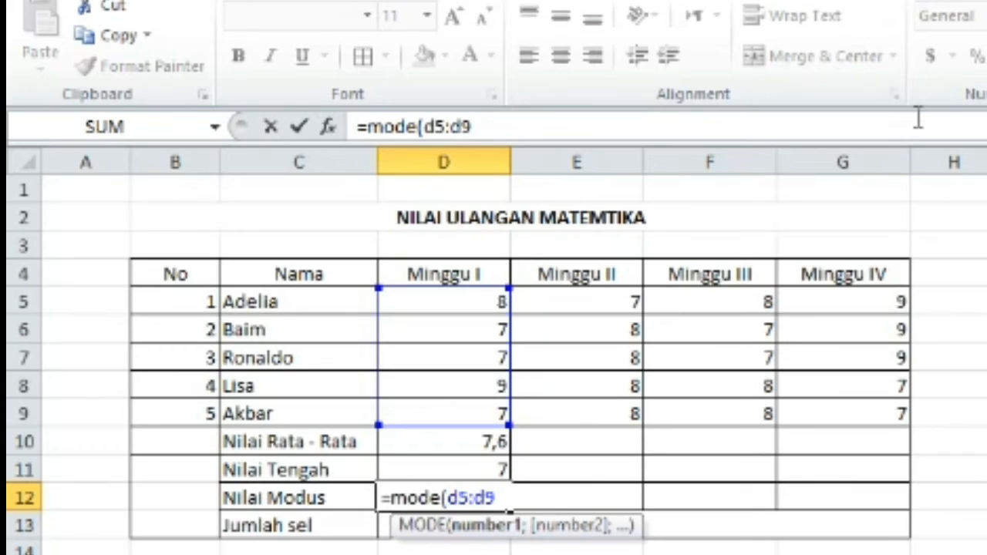
{"action": "type", "text": ")"}
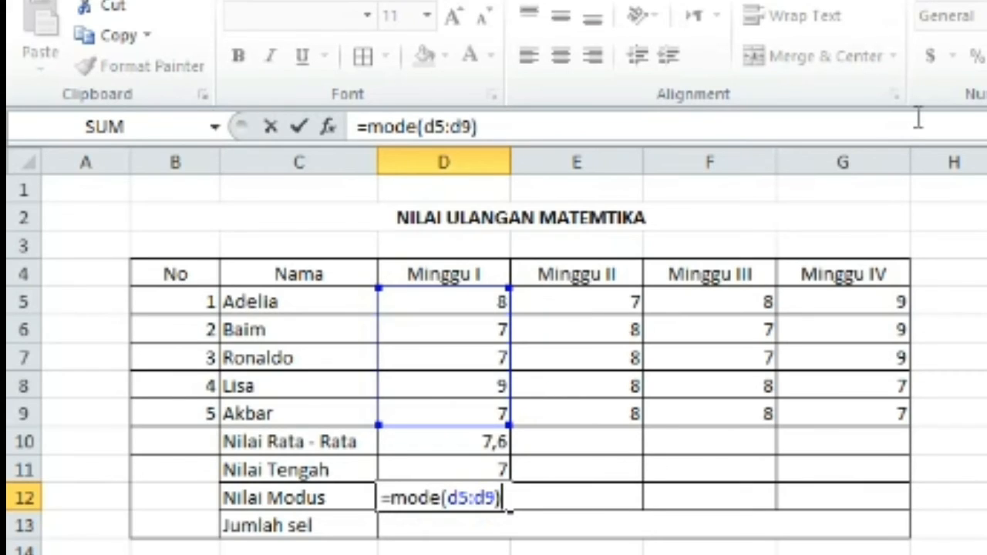
{"action": "key", "text": "Return"}
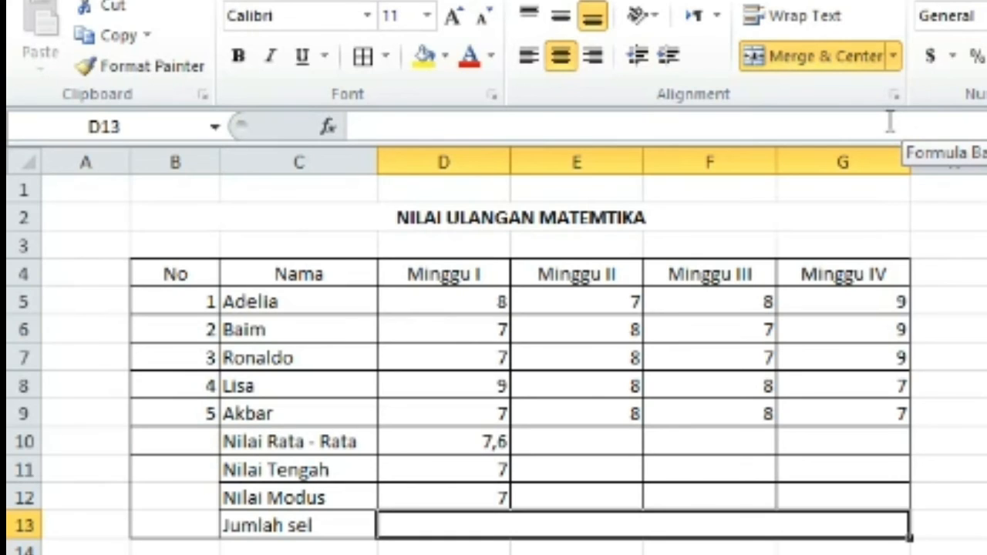
Enter the formula =count(d5:g9) in the merged Jumlah sel cell D13 to count the score cells of all four weeks.
{"action": "left_click", "coordinate": [536, 126]}
{"action": "type", "text": "="}
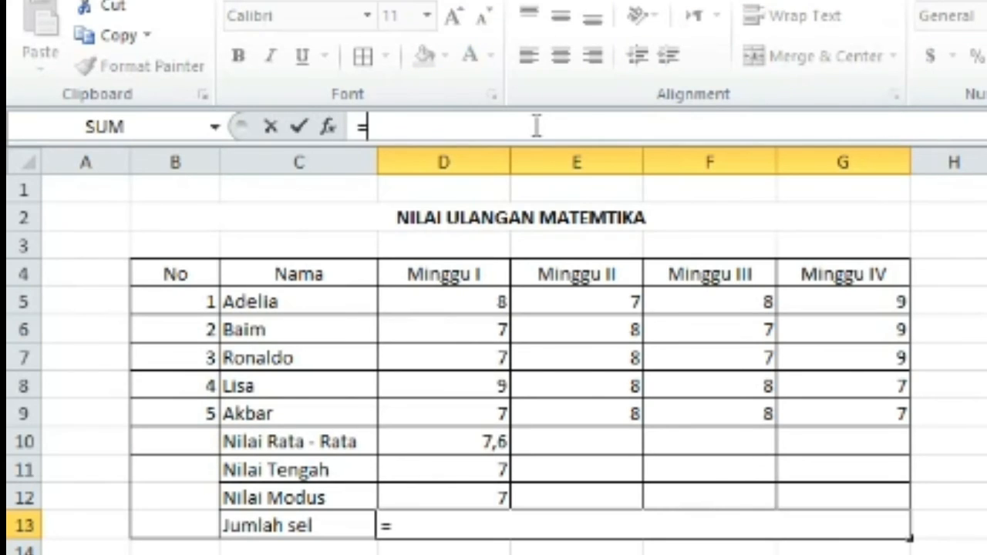
{"action": "type", "text": "count"}
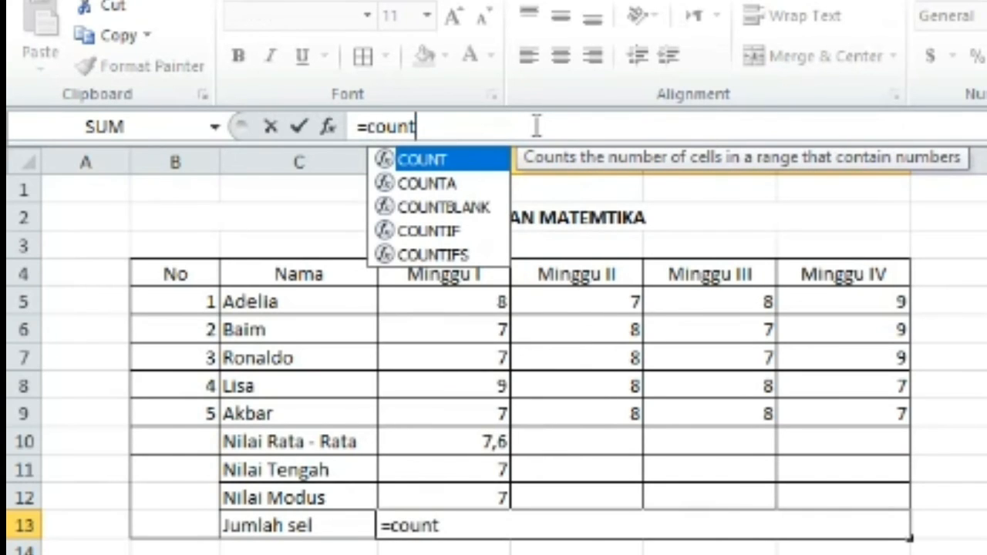
{"action": "type", "text": "("}
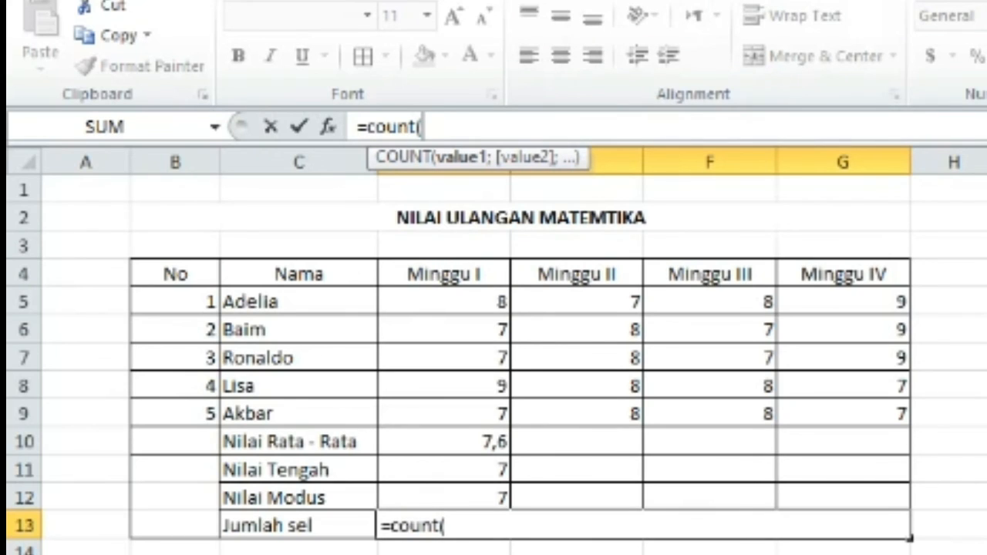
{"action": "type", "text": "d"}
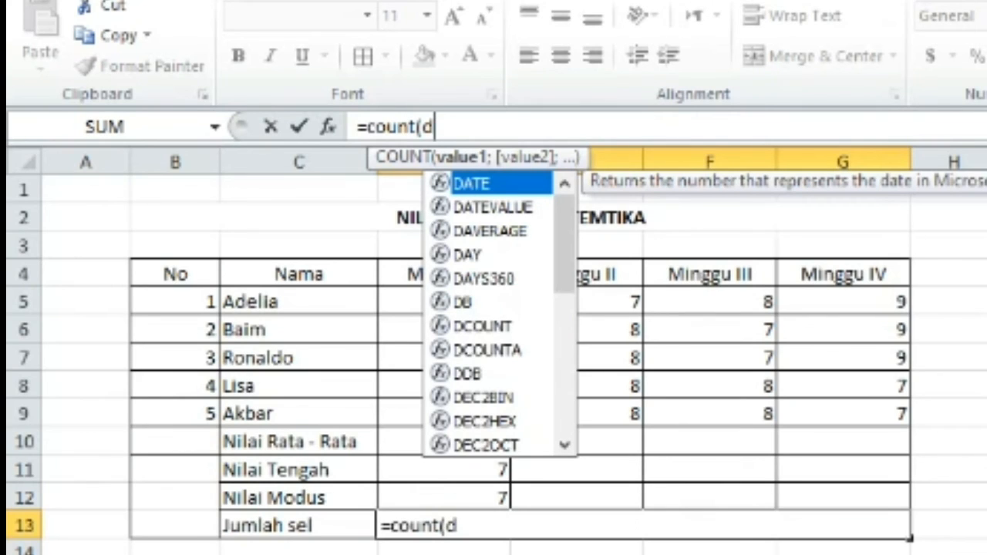
{"action": "type", "text": "5"}
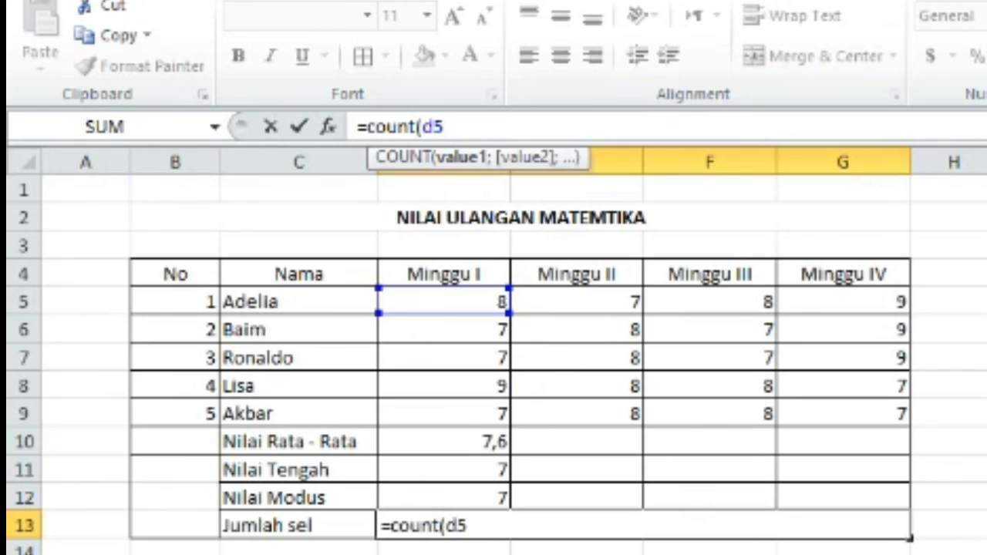
{"action": "type", "text": ":"}
{"action": "key", "text": "BackSpace"}
{"action": "type", "text": ":g9"}
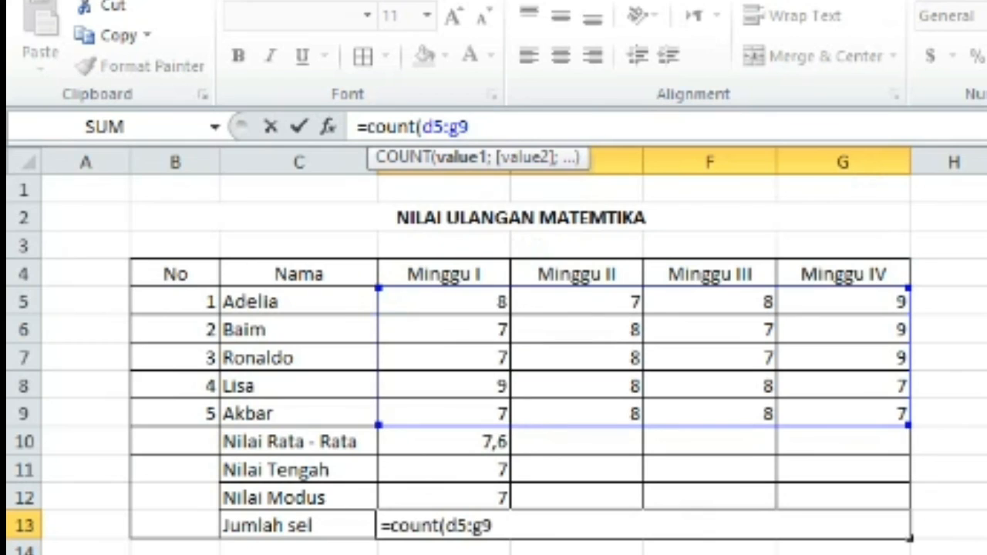
{"action": "type", "text": ")"}
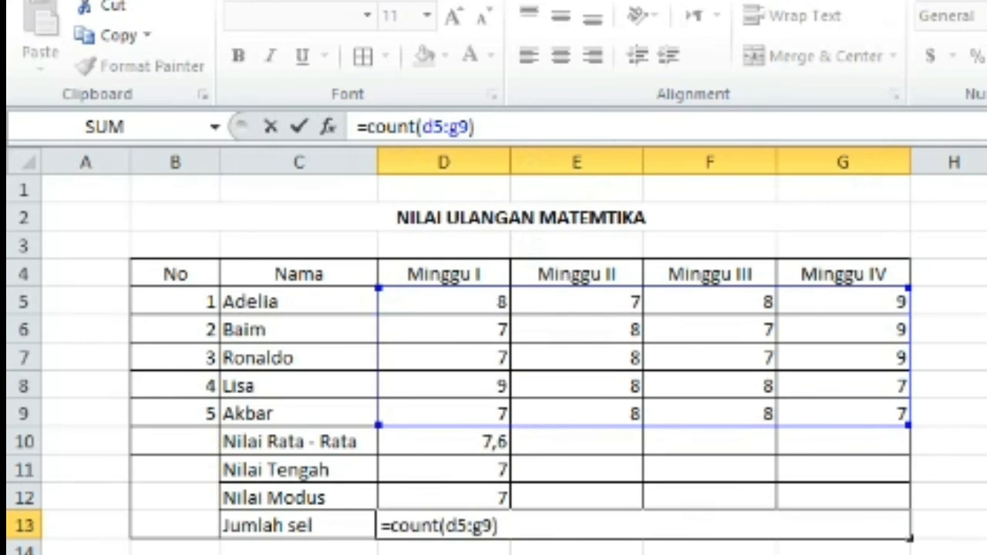
{"action": "key", "text": "Return"}
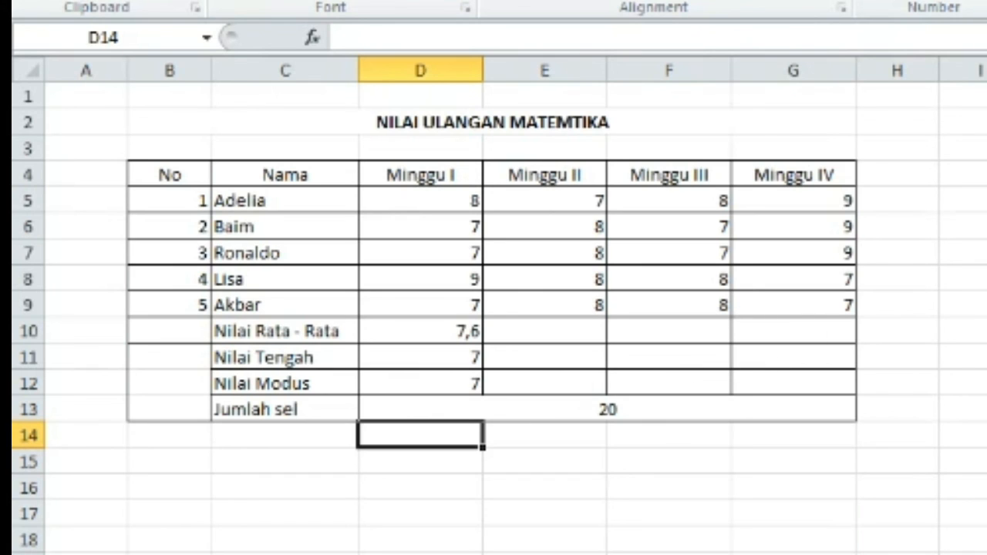
{"action": "left_click", "coordinate": [170, 554]}
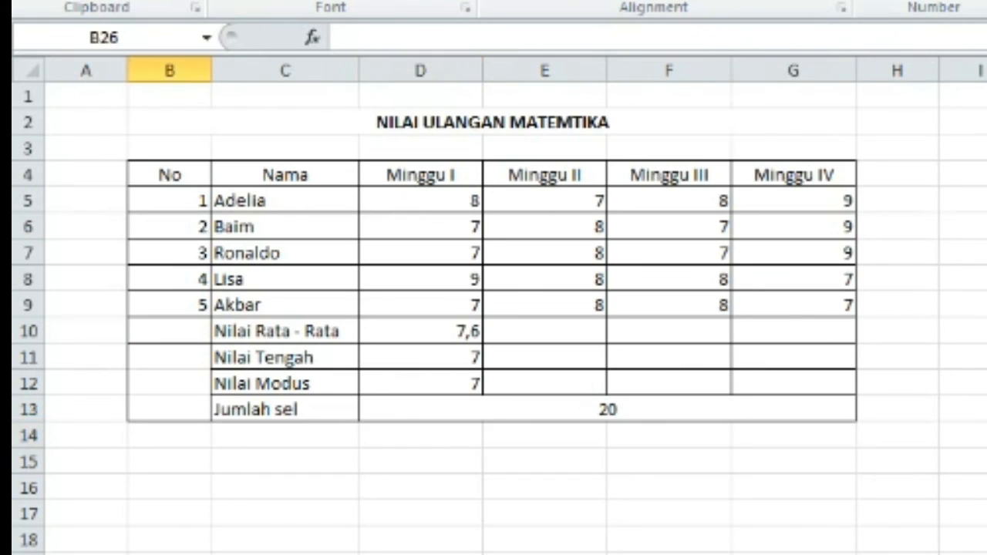